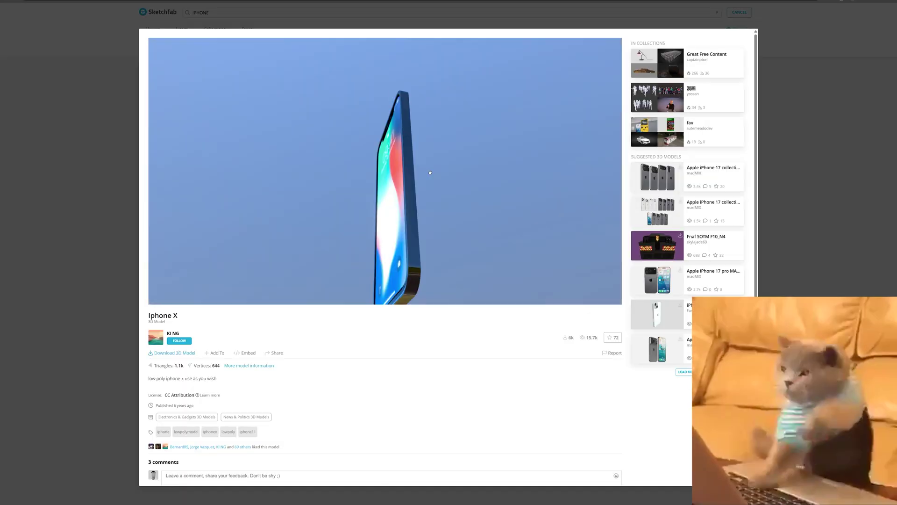
- Scroll down the iphone 7 model page to view its download and licence details
scroll(430, 173, down, 3)
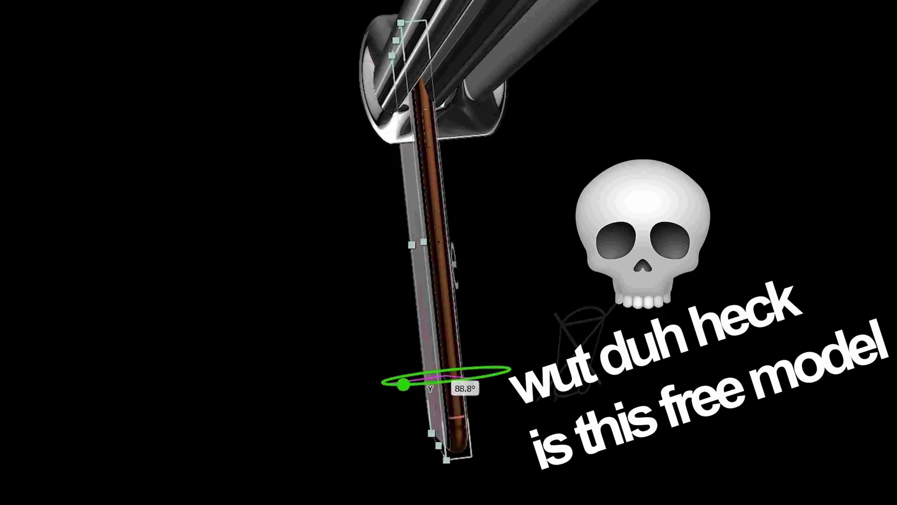
- Open the ULTIMATE 3D iPhone Model Pack product page from the store's grid
drag(427, 385, 336, 390)
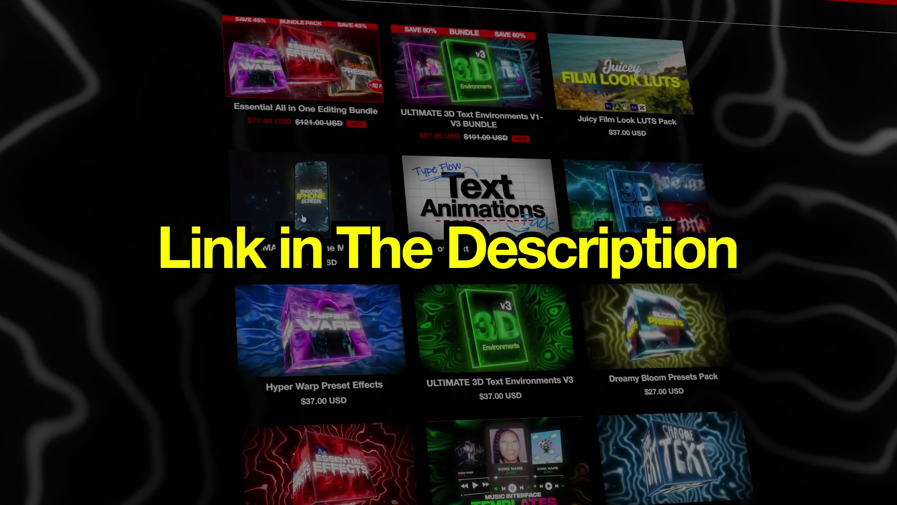
click(303, 218)
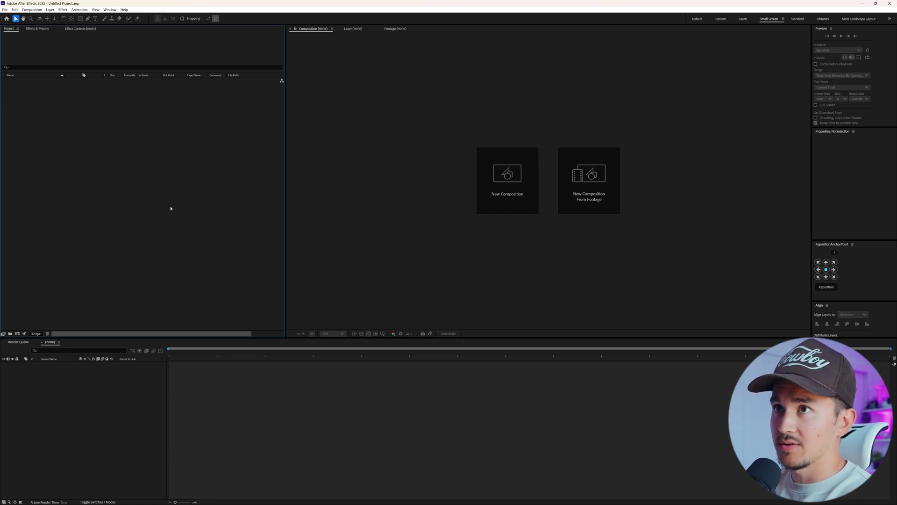
- Import the 3D iphone Template.aep project into After Effects
double_click(156, 186)
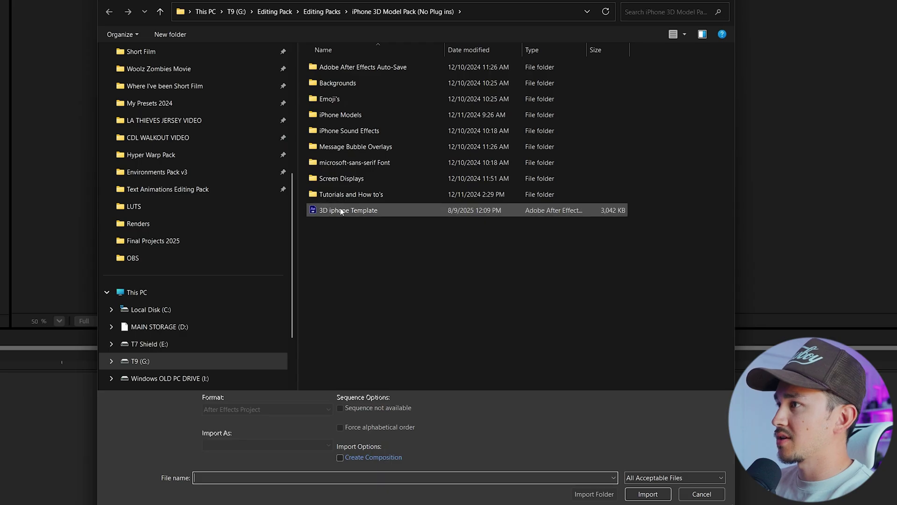
click(367, 210)
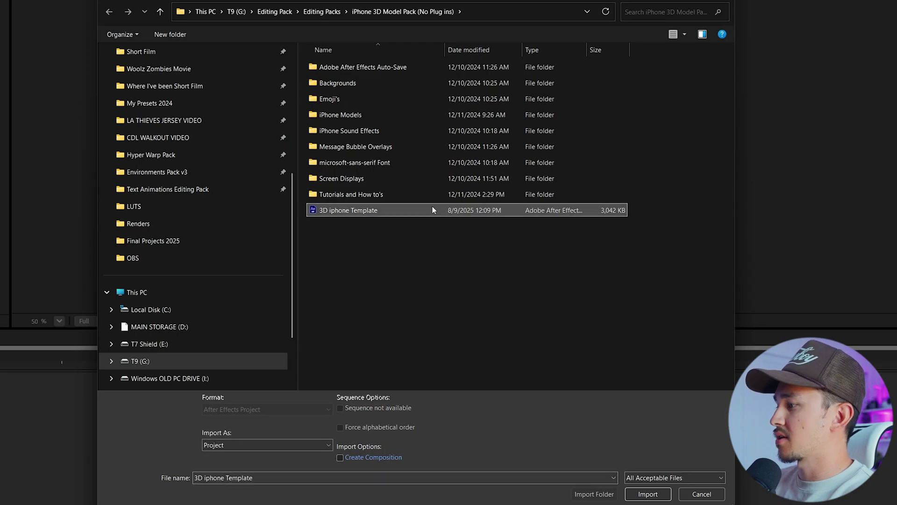
click(648, 494)
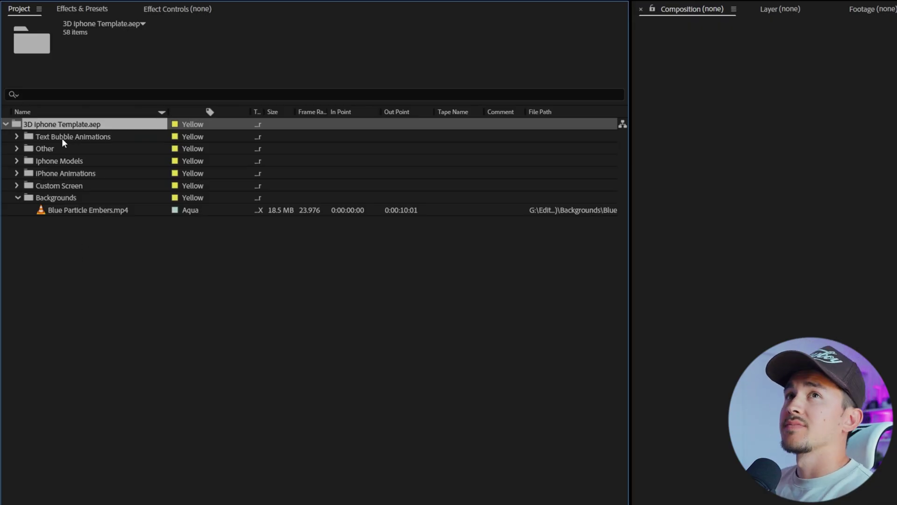
- Browse the template's folders, preview Blue Particle Embers, and begin a new 3840×2160 composition
click(16, 160)
click(17, 161)
click(18, 173)
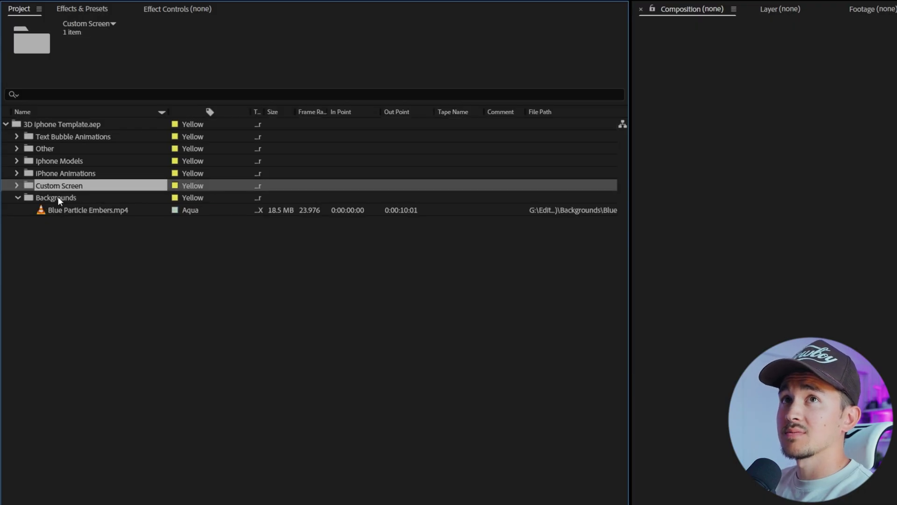
double_click(61, 210)
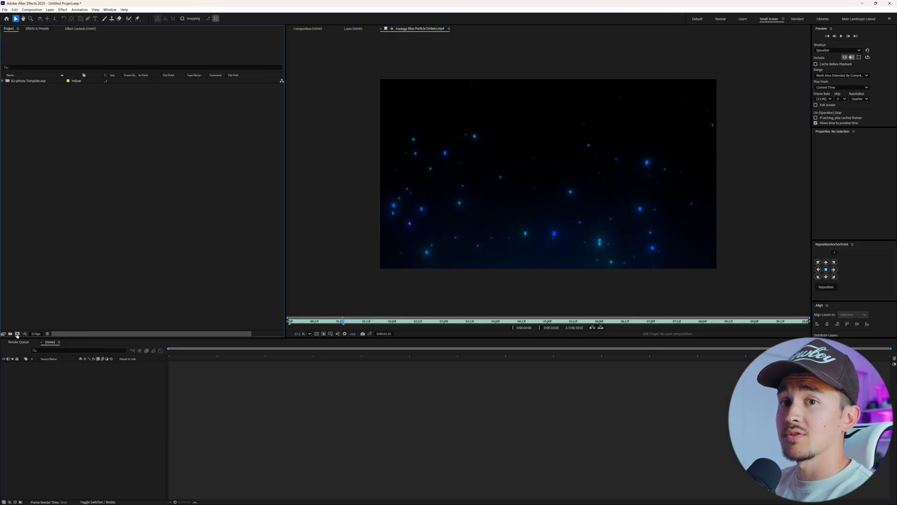
click(16, 333)
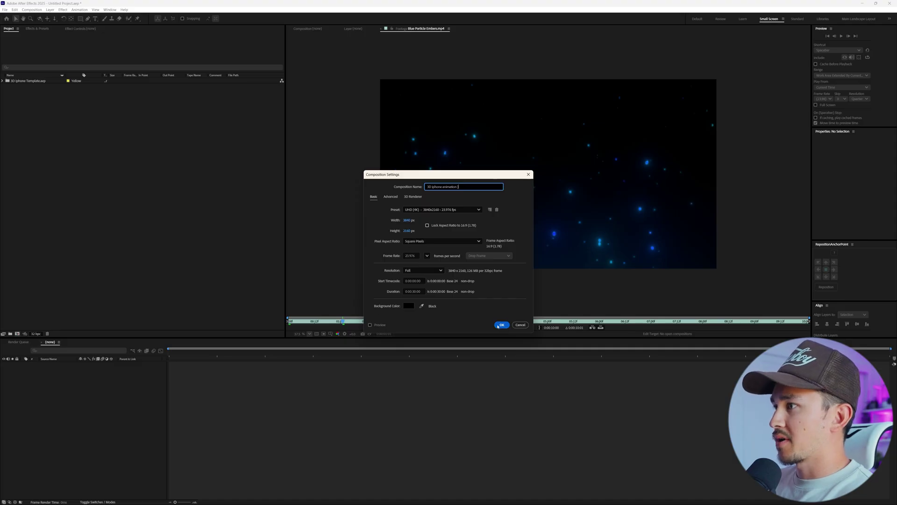
- Create the 3D iphone animation :) comp and open the iPhone model Custom Screen 1 template
click(501, 324)
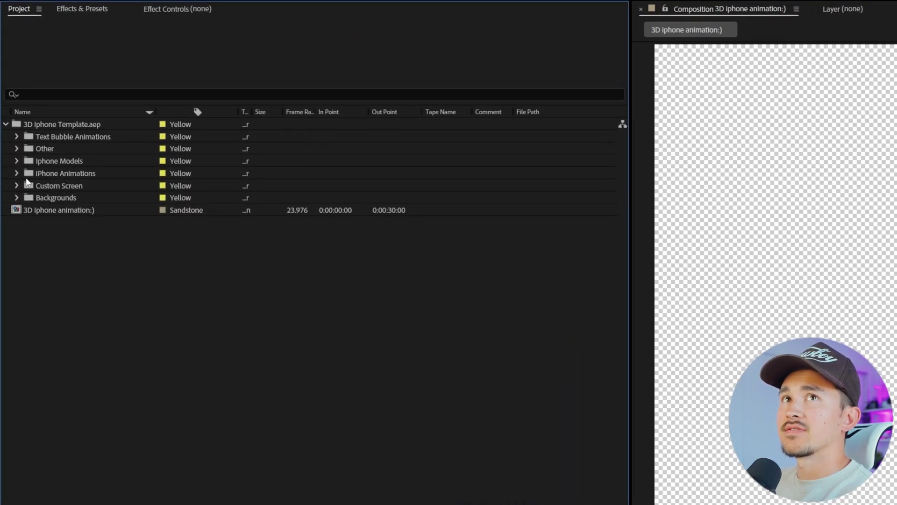
click(17, 173)
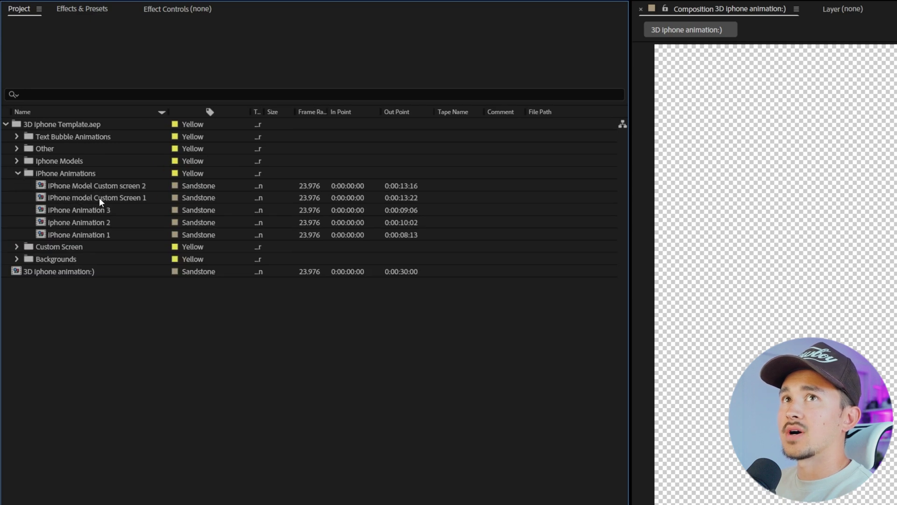
double_click(126, 196)
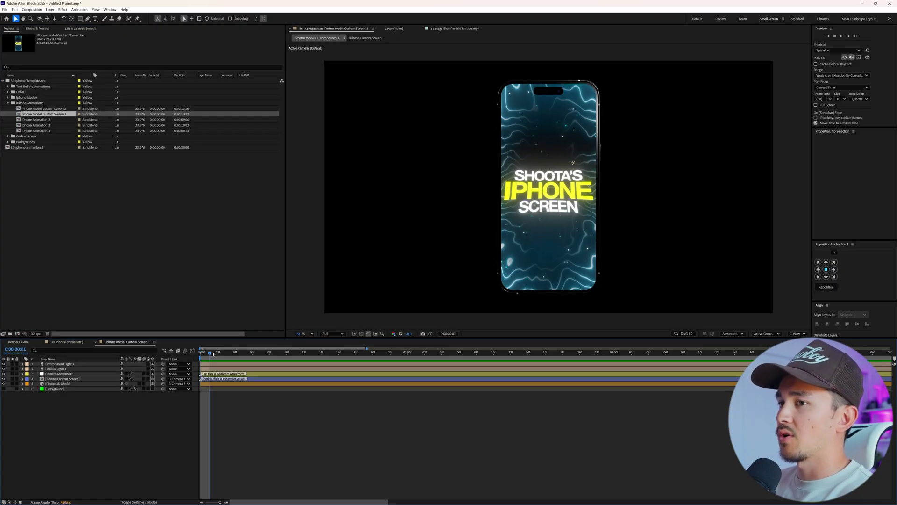
- Add a red solid layer inside the nested iPhone Custom Screen composition
double_click(88, 379)
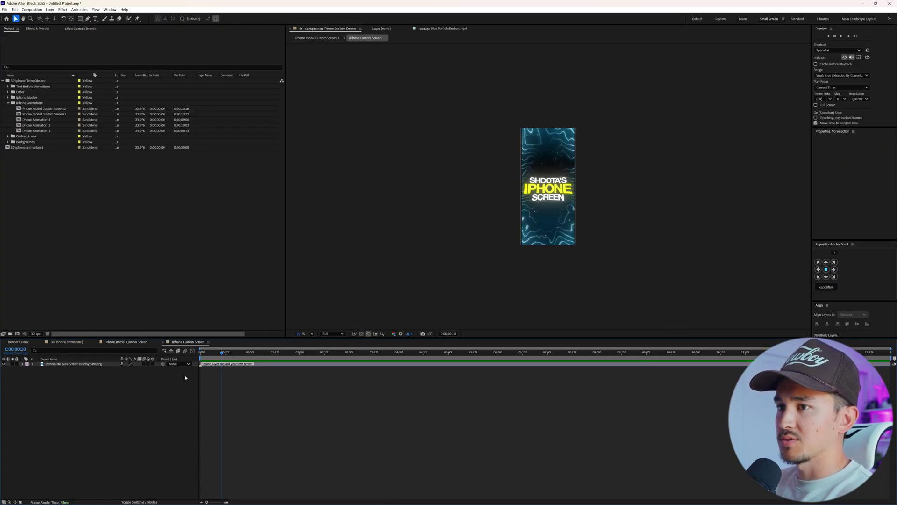
click(245, 367)
key(ctrl+y)
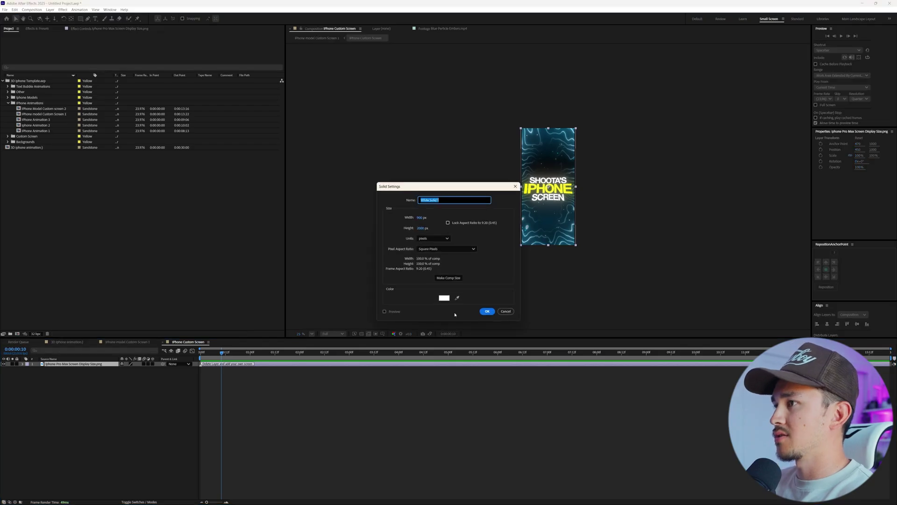
click(444, 298)
click(508, 220)
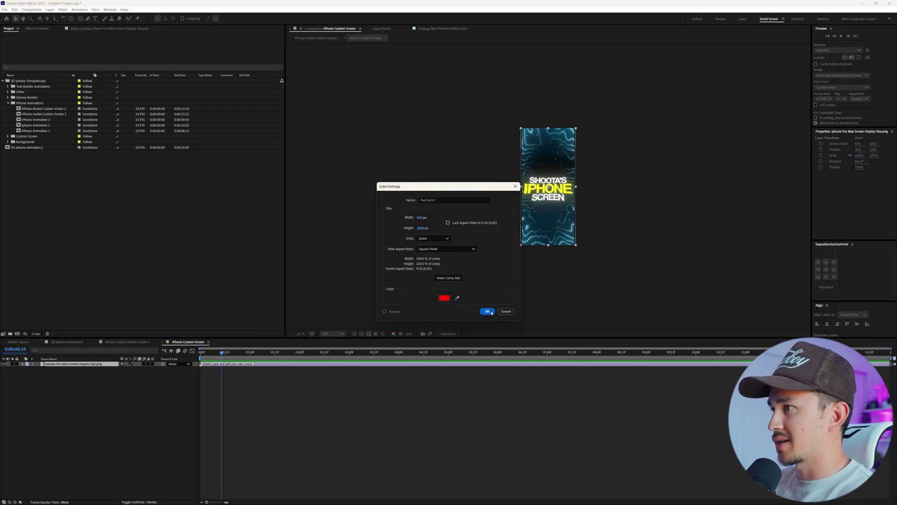
click(487, 311)
- Select and copy all six layers of iPhone model Custom Screen 1, then go to the new comp
click(123, 342)
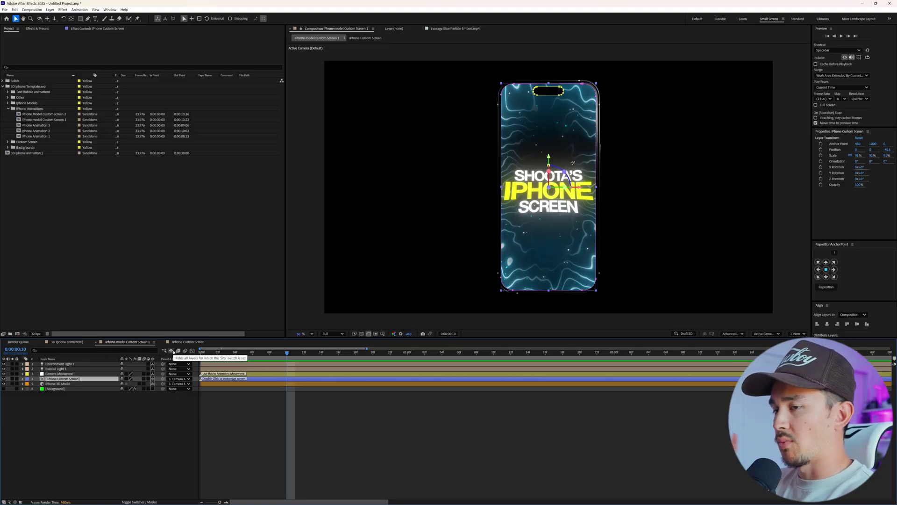
click(63, 364)
shift+click(57, 389)
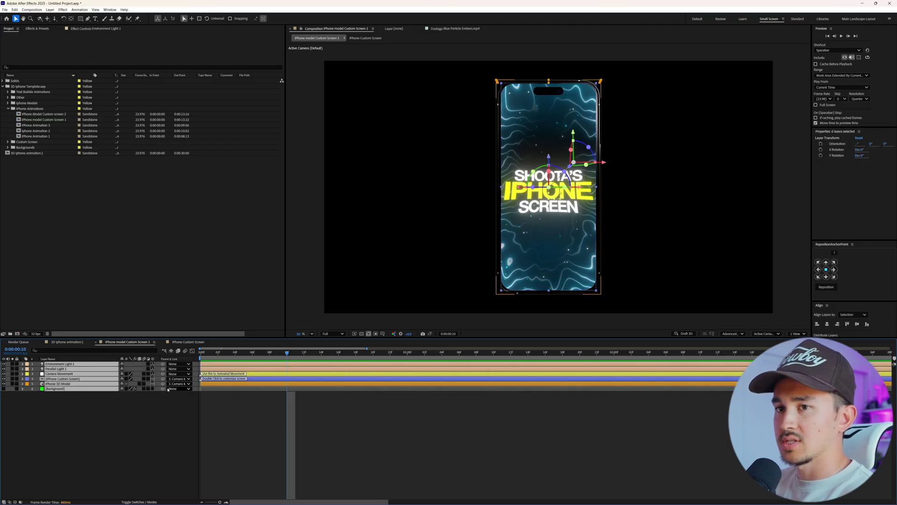
click(66, 343)
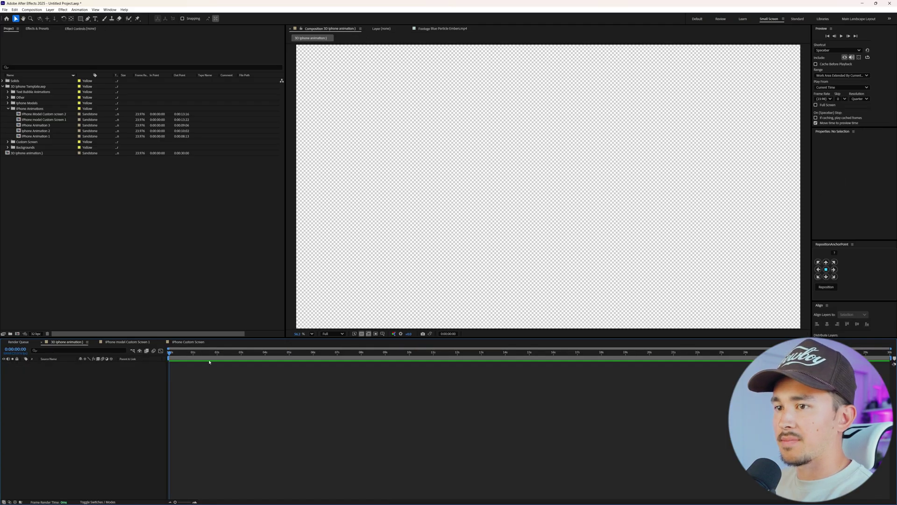
- Paste the iPhone layers into the new comp and open its custom screen composition
key(ctrl+v)
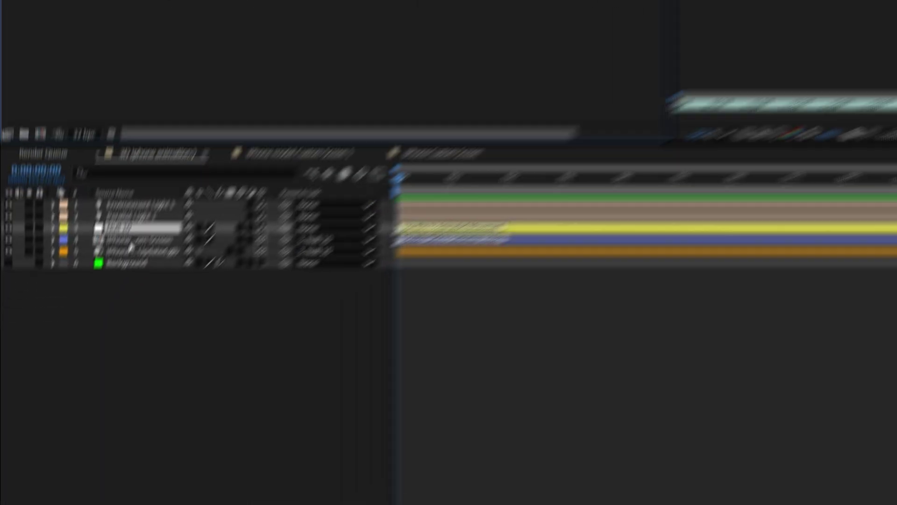
click(47, 379)
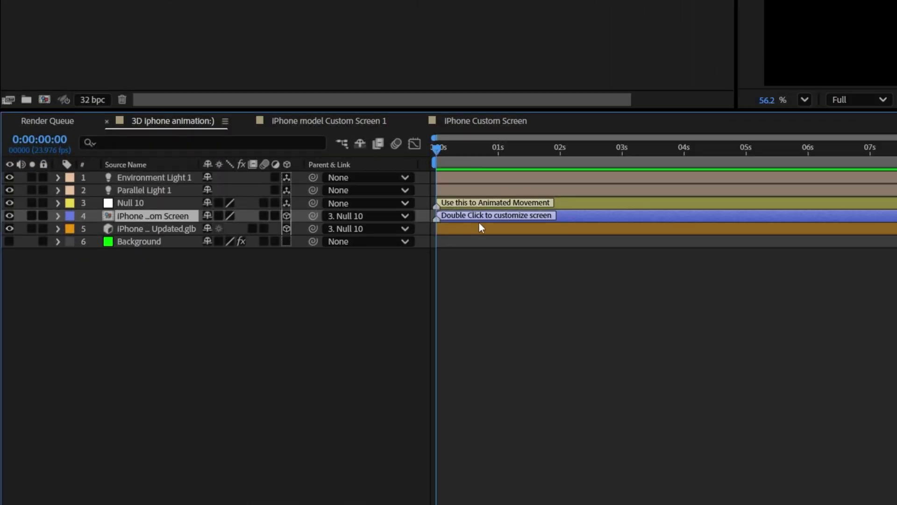
double_click(562, 217)
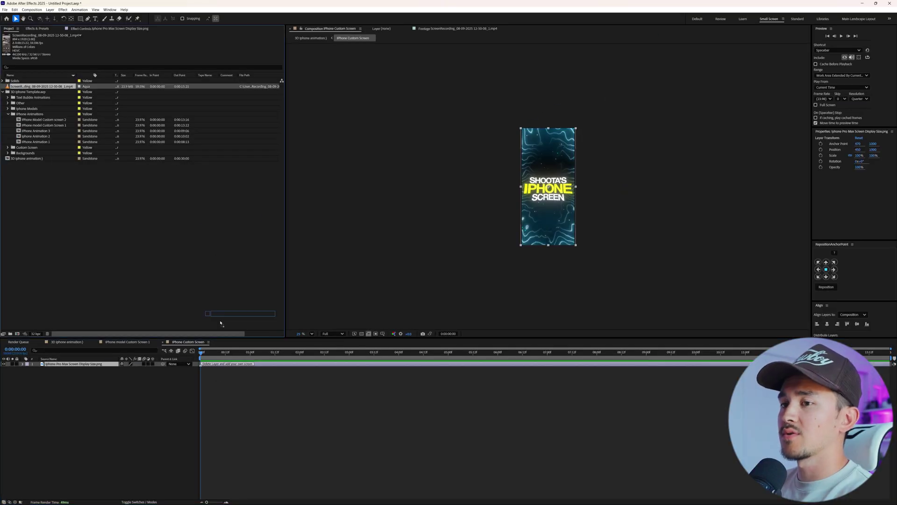
- Place the music-player screen recording on the phone screen, scaled to 105%
drag(201, 364, 200, 363)
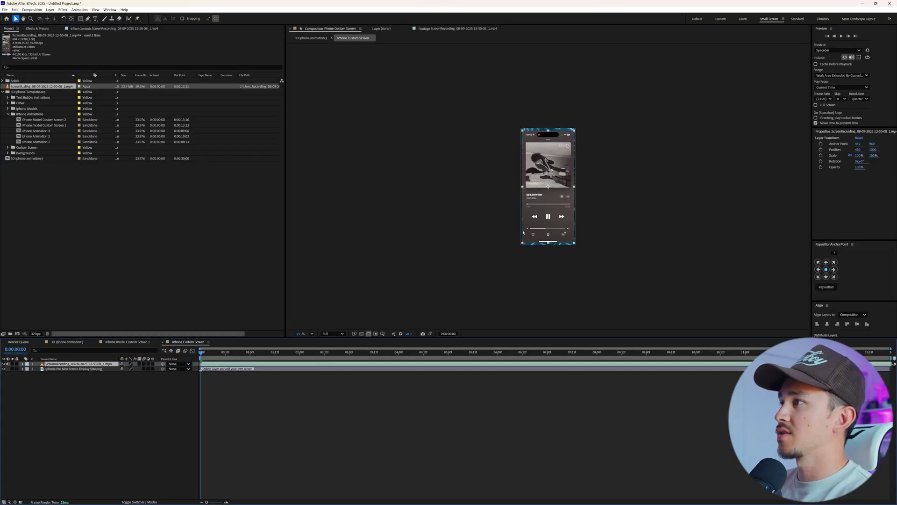
scroll(542, 218, up, 4)
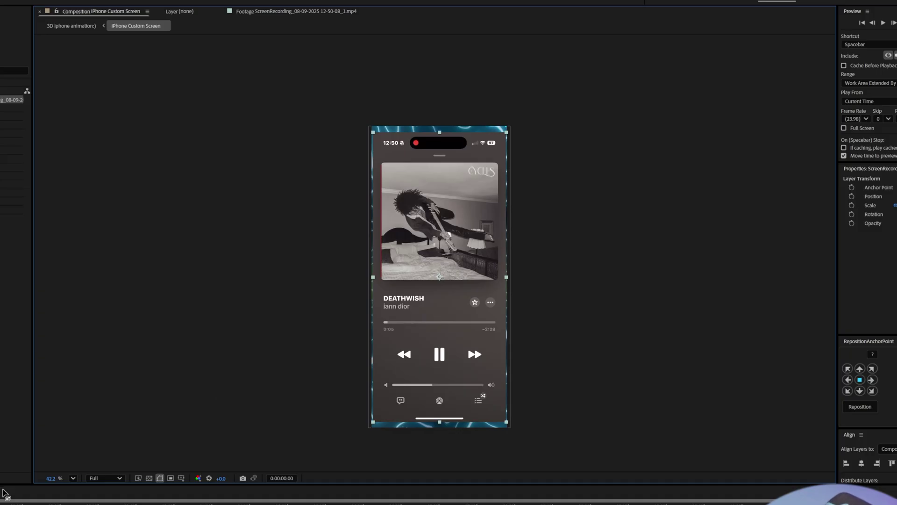
drag(857, 155, 859, 155)
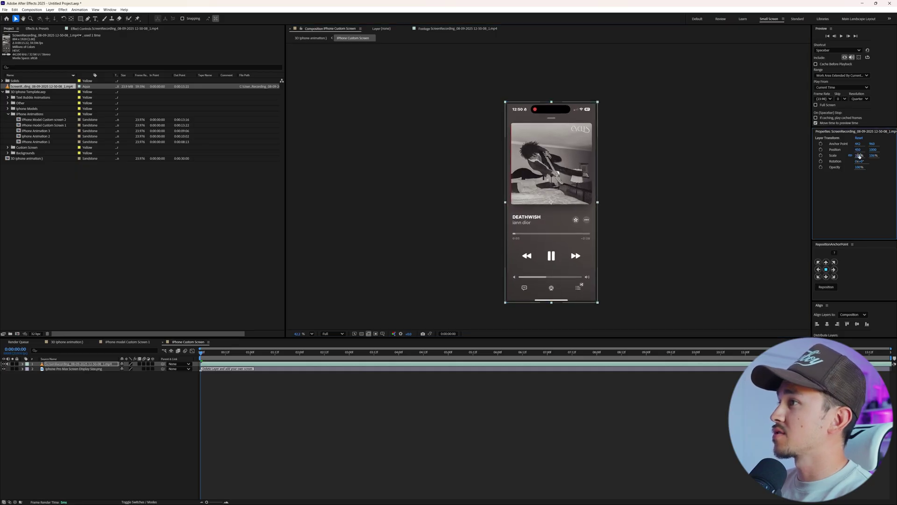
click(162, 352)
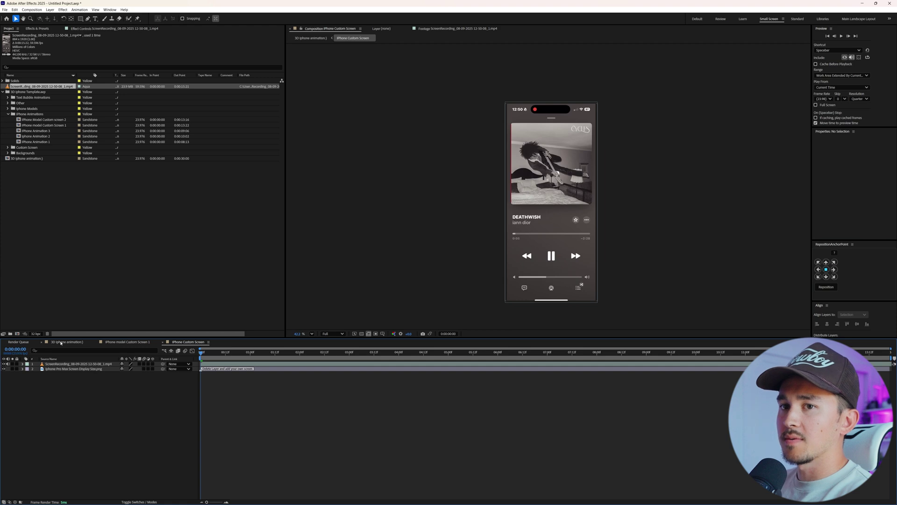
- Switch back to the 3D iphone animation :) composition tab
click(61, 343)
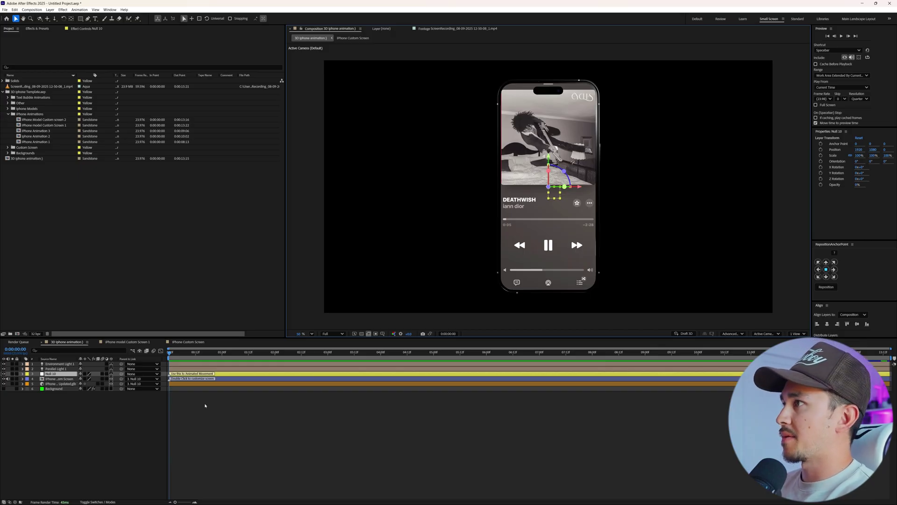
- Keyframe Null 10's Position and X/Y/Z Rotation at 0s, with the phone pushed below the frame
click(821, 150)
click(821, 167)
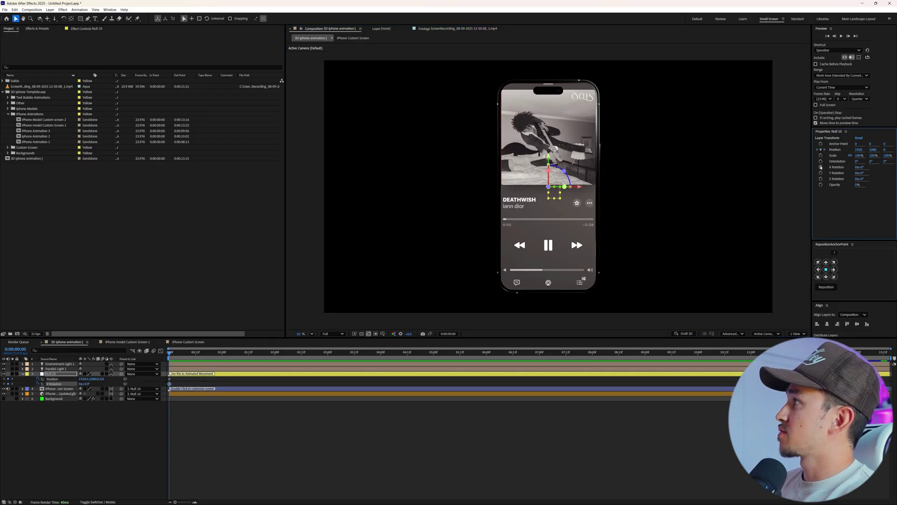
click(821, 173)
click(821, 179)
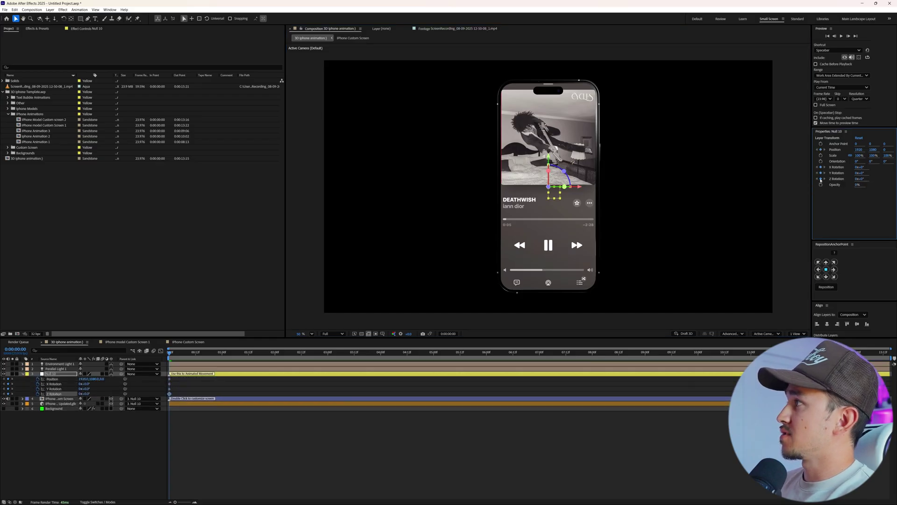
drag(100, 380, 206, 380)
drag(570, 345, 896, 346)
drag(83, 380, 1, 387)
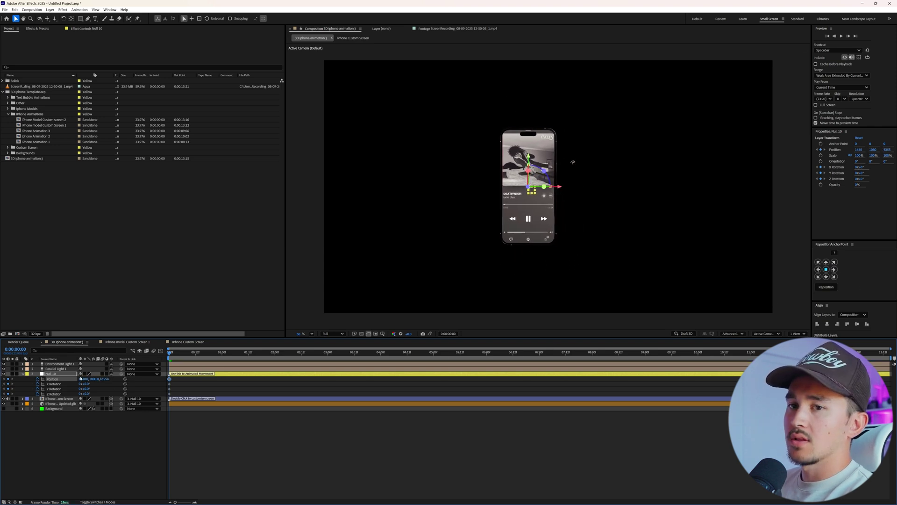
drag(85, 378, 22, 383)
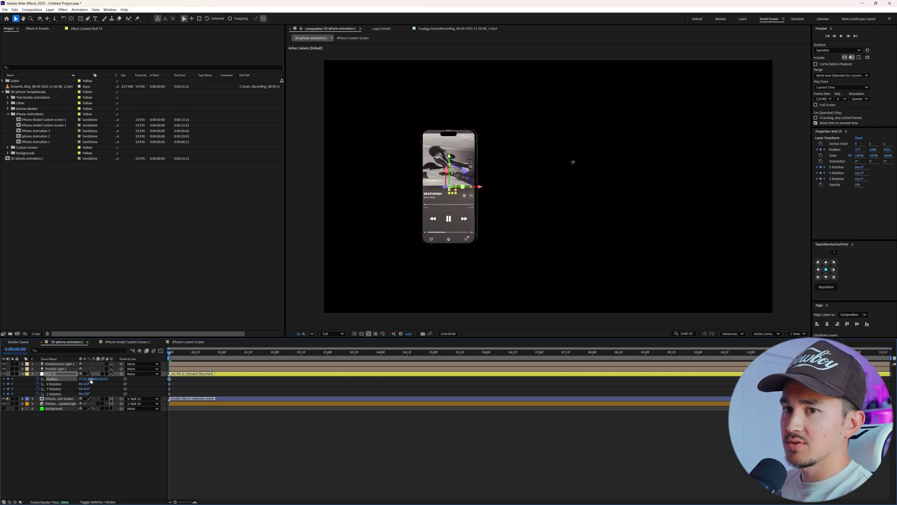
drag(102, 379, 701, 299)
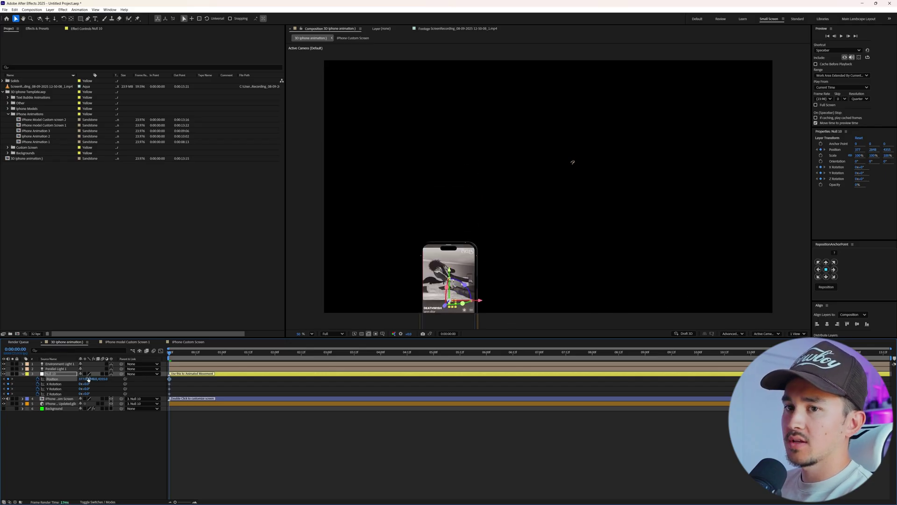
drag(87, 379, 83, 385)
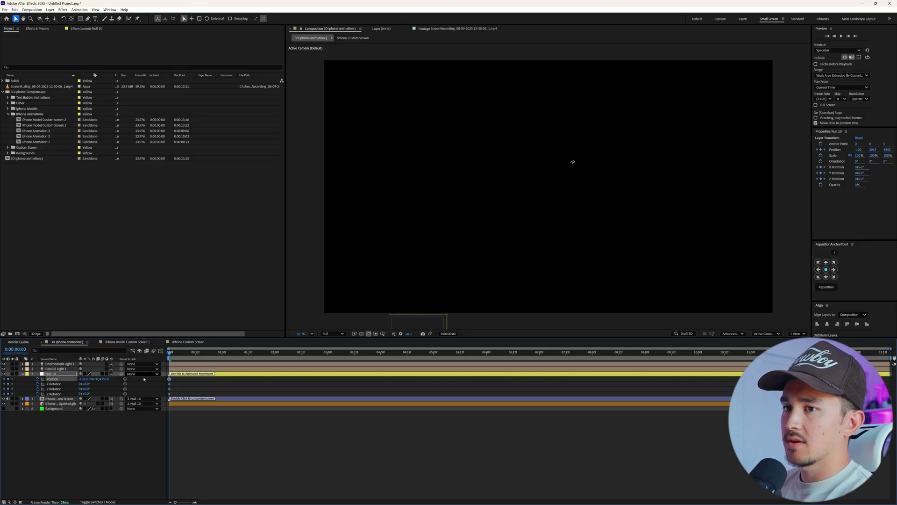
- At 0:00:02:00 bring the phone back to frame centre and select both Position keyframes
drag(306, 353, 368, 353)
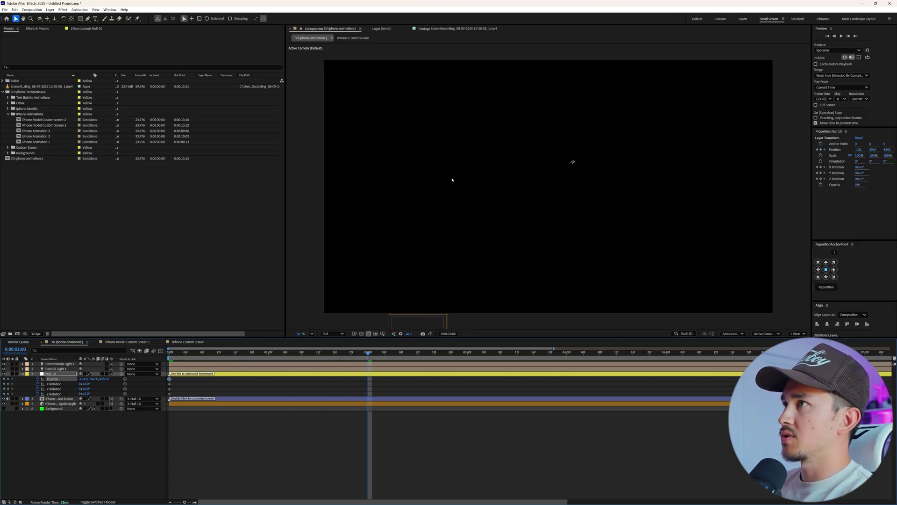
drag(93, 380, 80, 379)
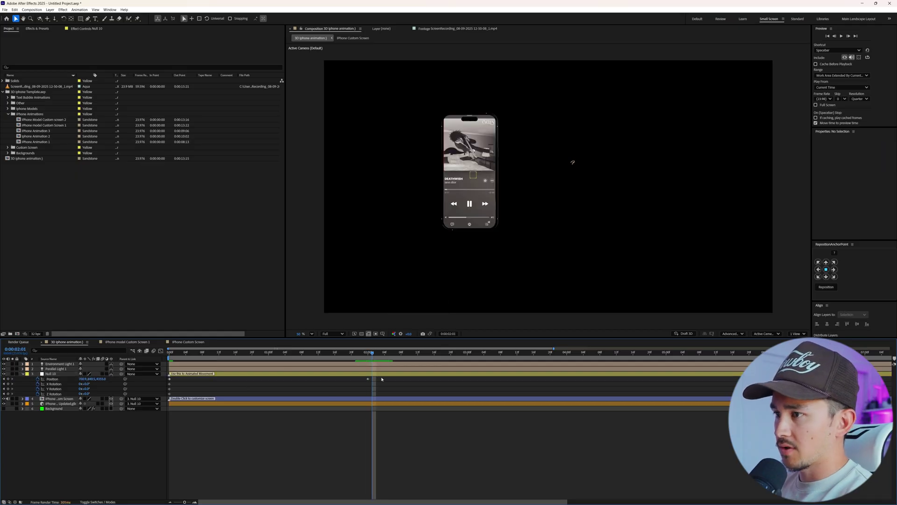
drag(381, 379, 165, 379)
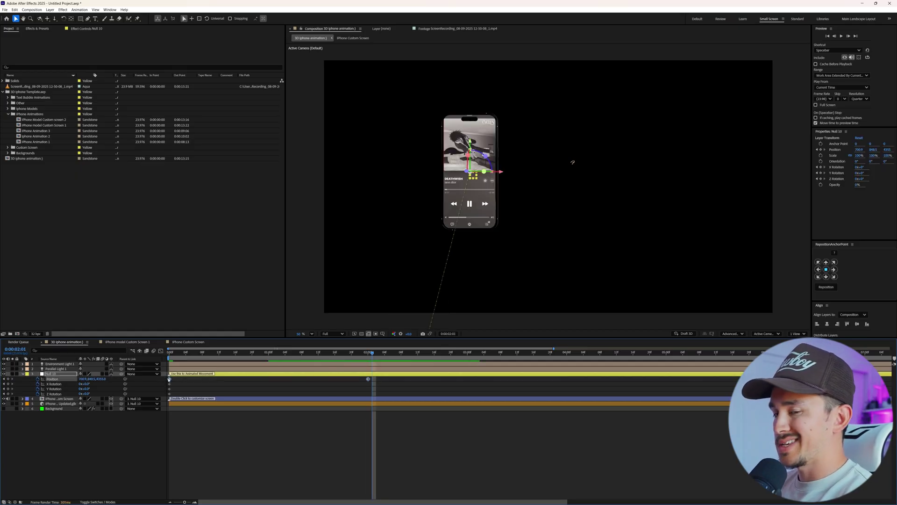
- In the speed graph, drag the Position influence handles for a fast start and strong ease-in
click(160, 351)
right_click(241, 396)
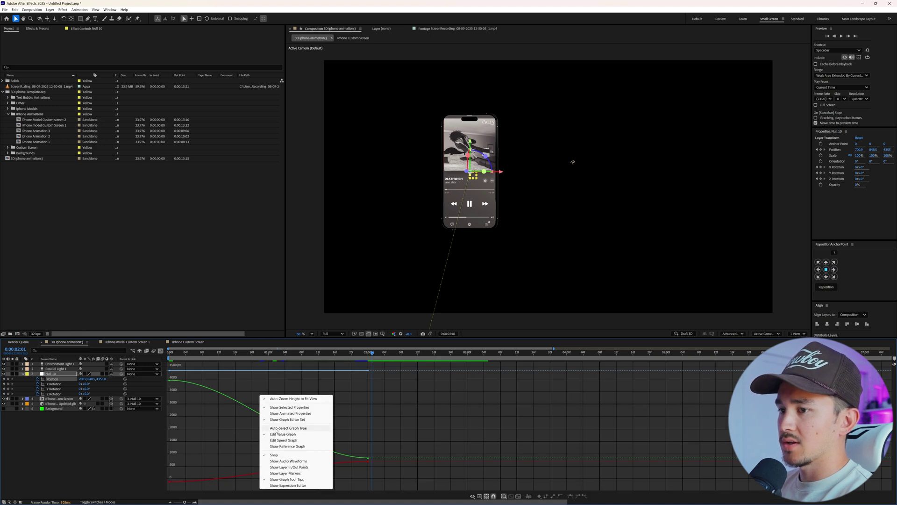
click(245, 438)
click(170, 483)
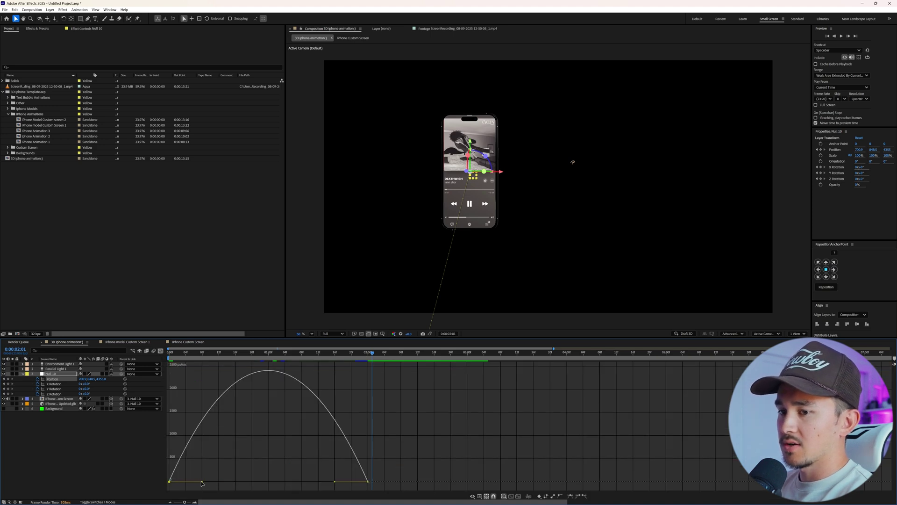
drag(202, 483, 171, 482)
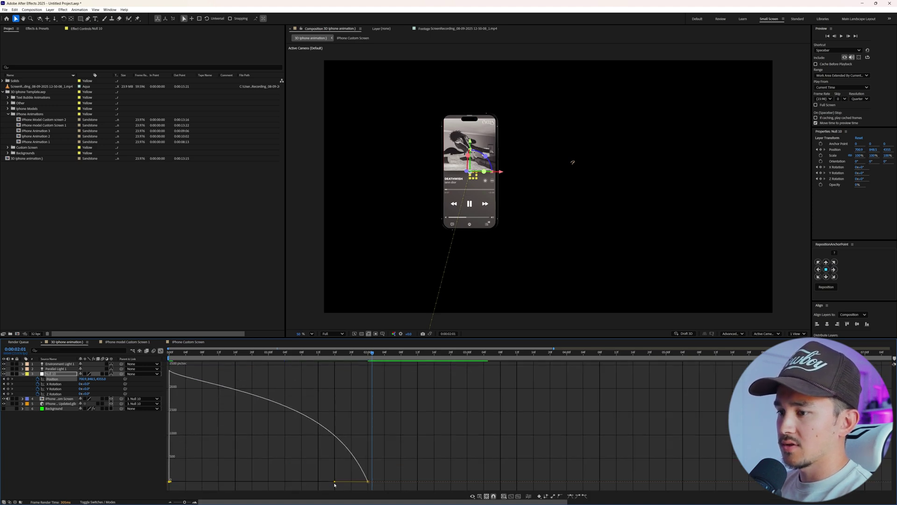
drag(333, 481, 263, 482)
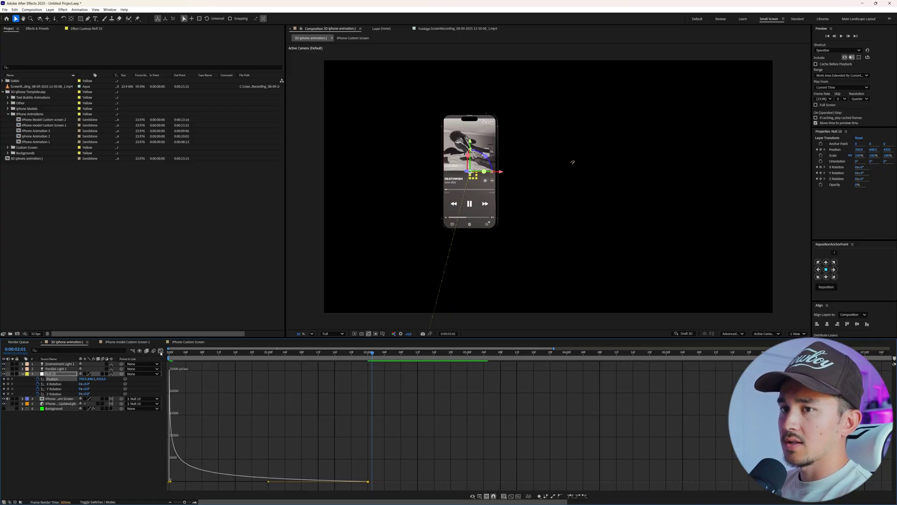
- Preview the rise from the start, then move the playhead to about 0:00:02:08
click(160, 350)
key(Home)
key(space)
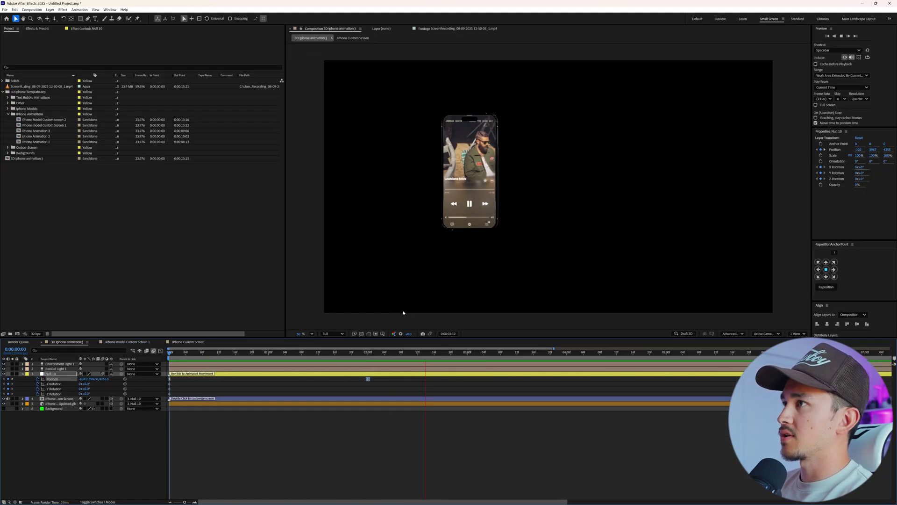
click(573, 162)
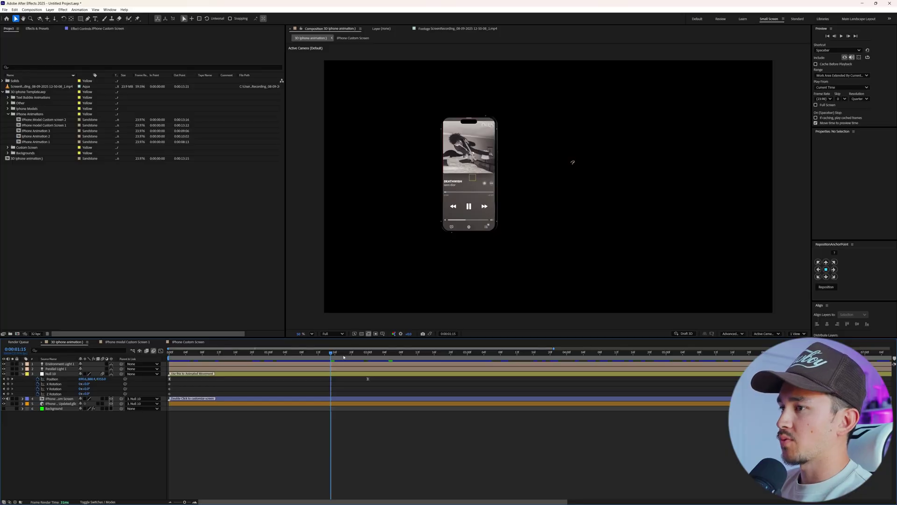
drag(344, 357, 402, 354)
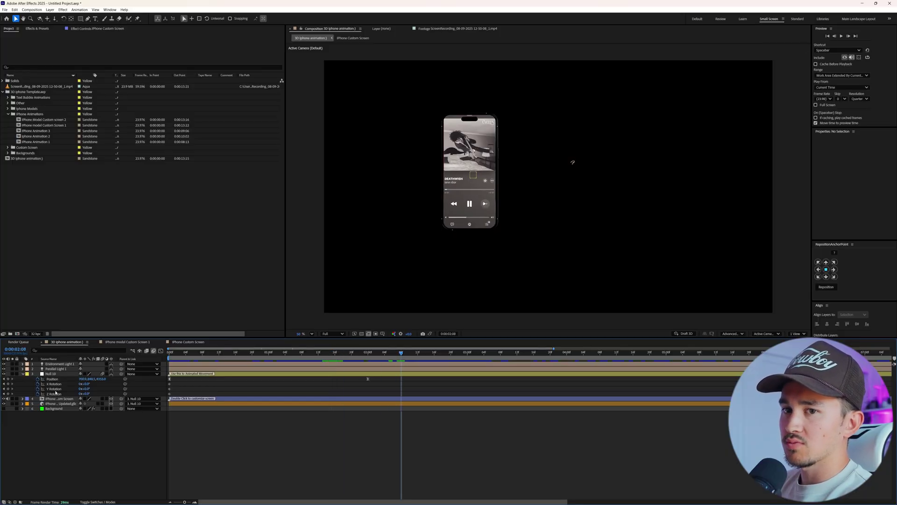
- At 2:08, tilt the phone about 14° on X, turn it slightly on Y, and select the rotation keyframes
mouse_move(86, 385)
mouse_down()
mouse_move(102, 385)
mouse_move(81, 384)
mouse_up()
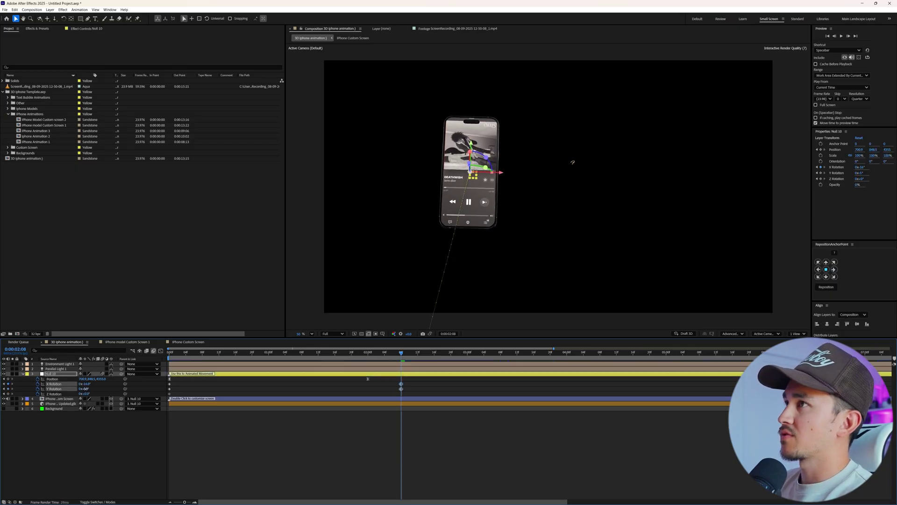
mouse_move(86, 389)
mouse_down()
mouse_move(100, 385)
mouse_move(88, 393)
mouse_up()
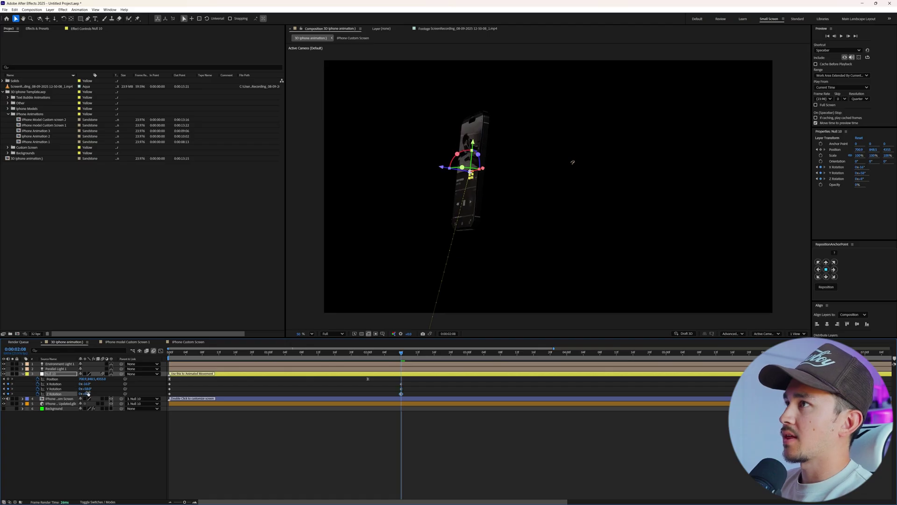
drag(408, 381, 171, 392)
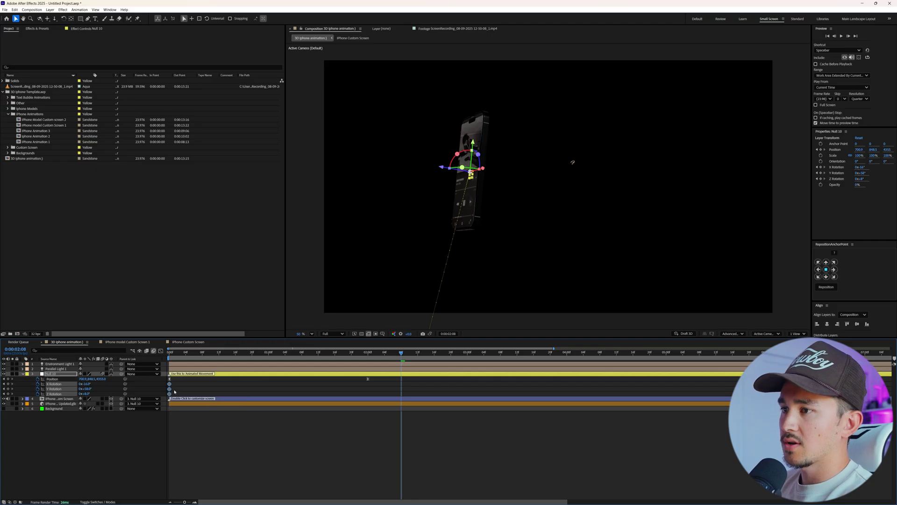
- At 4:00 set new Y, X and Z rotation values, preview, and Easy Ease the keyframes with F9
drag(377, 359, 568, 358)
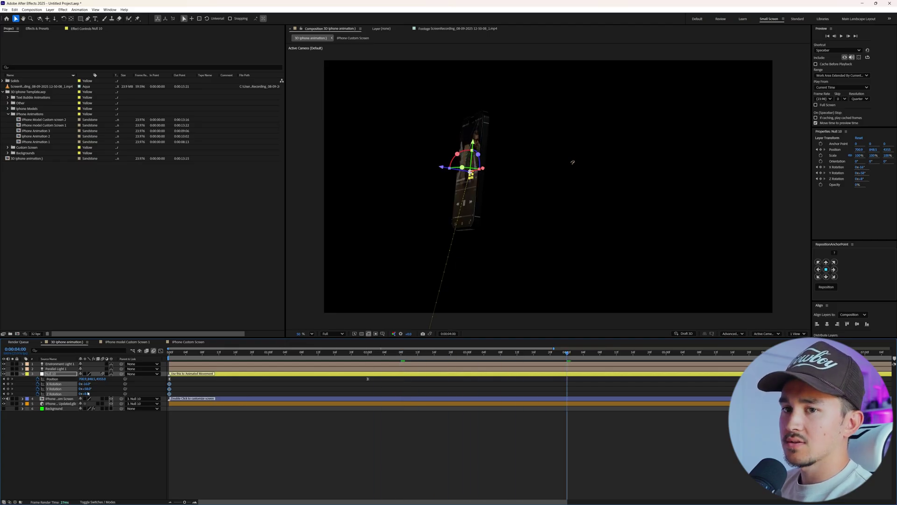
drag(88, 390, 57, 389)
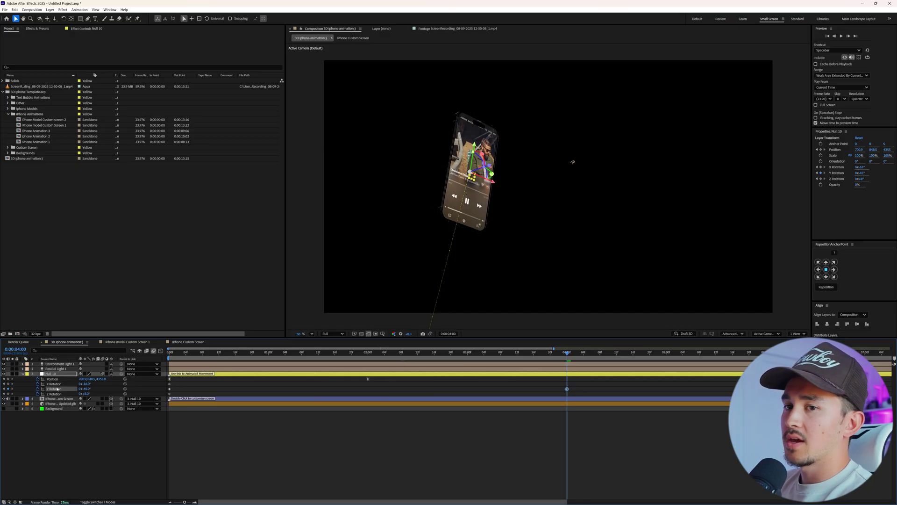
drag(88, 384, 85, 394)
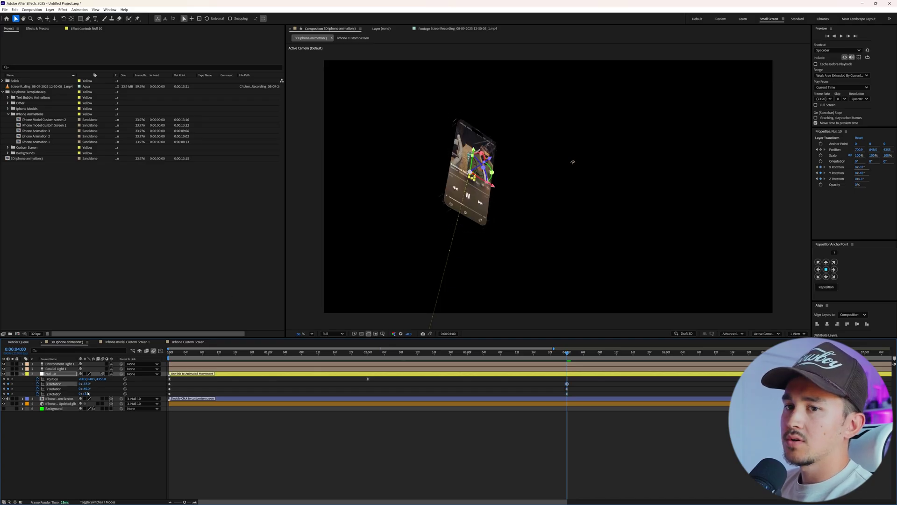
drag(87, 393, 91, 389)
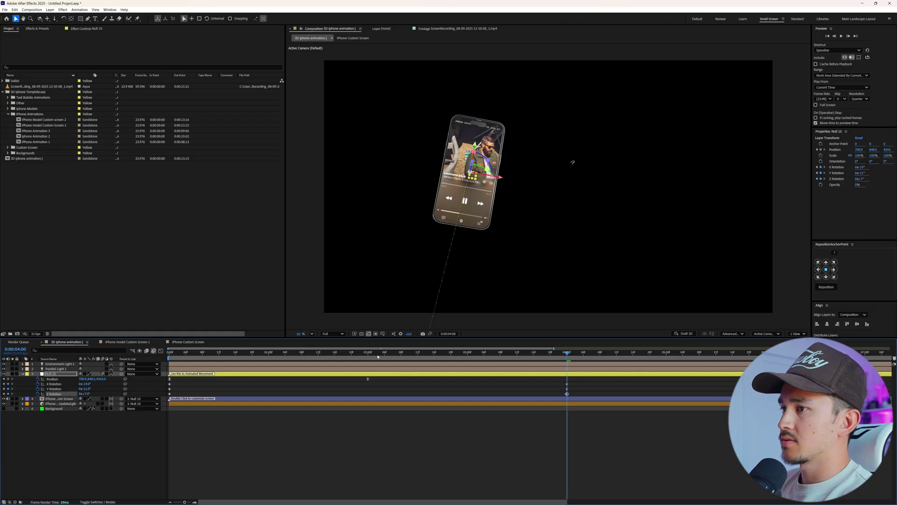
key(space)
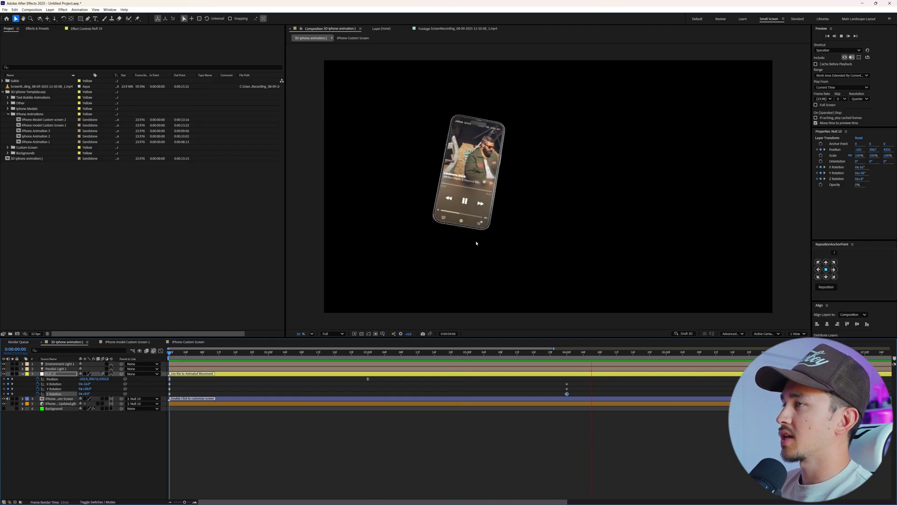
key(F9)
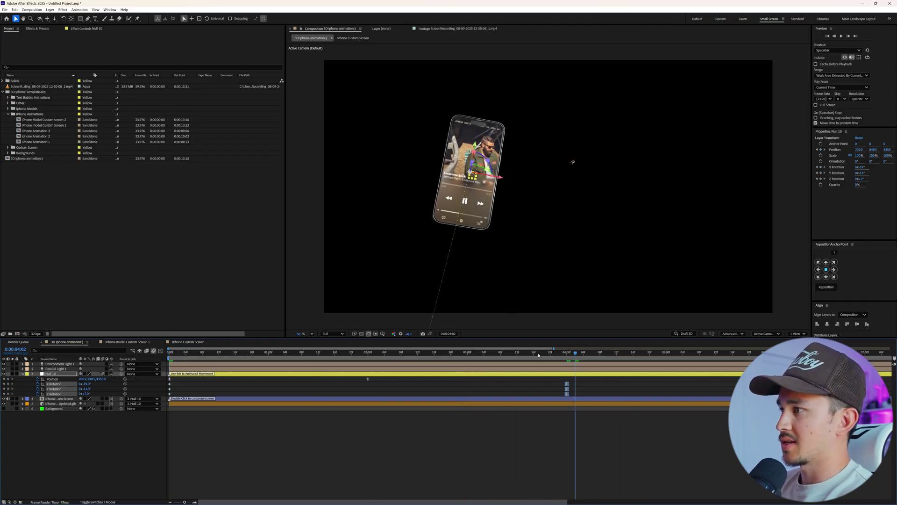
- Open iPhone Model Custom screen 2 and select its six layers, Environment Light 1 through Background
drag(538, 355, 431, 356)
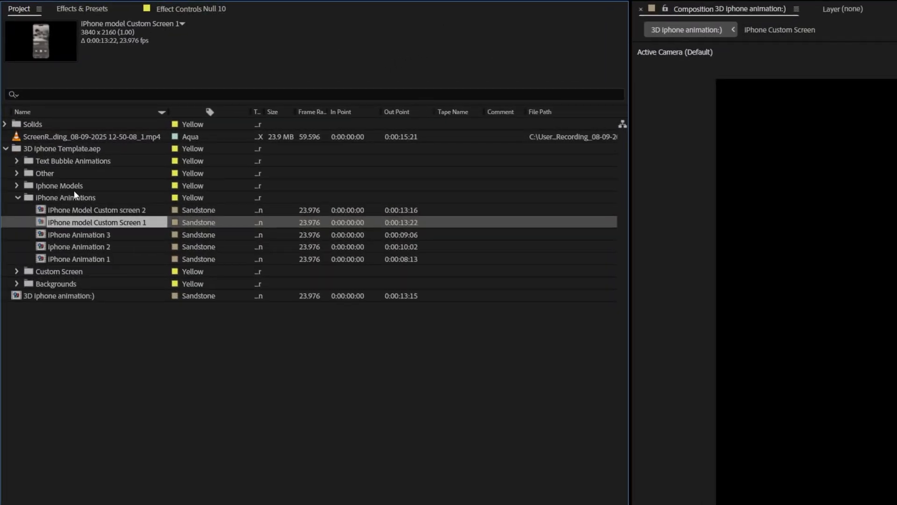
click(80, 209)
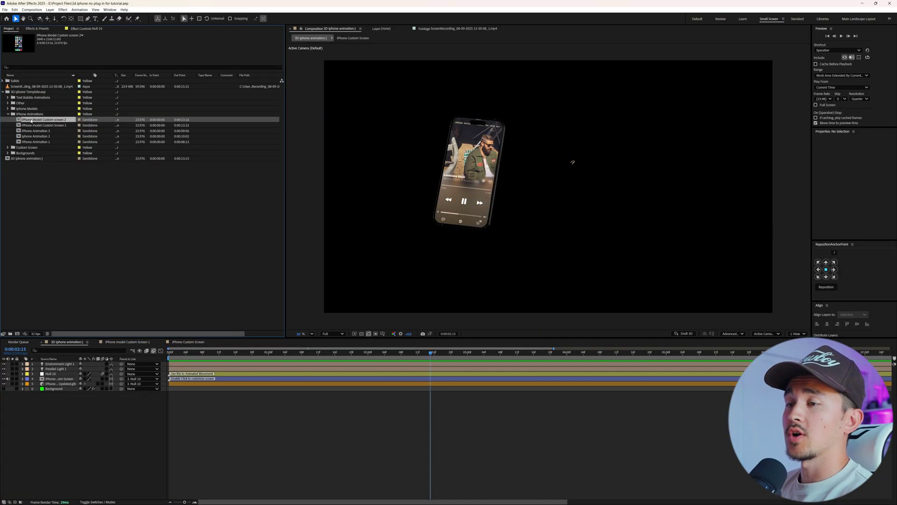
double_click(54, 214)
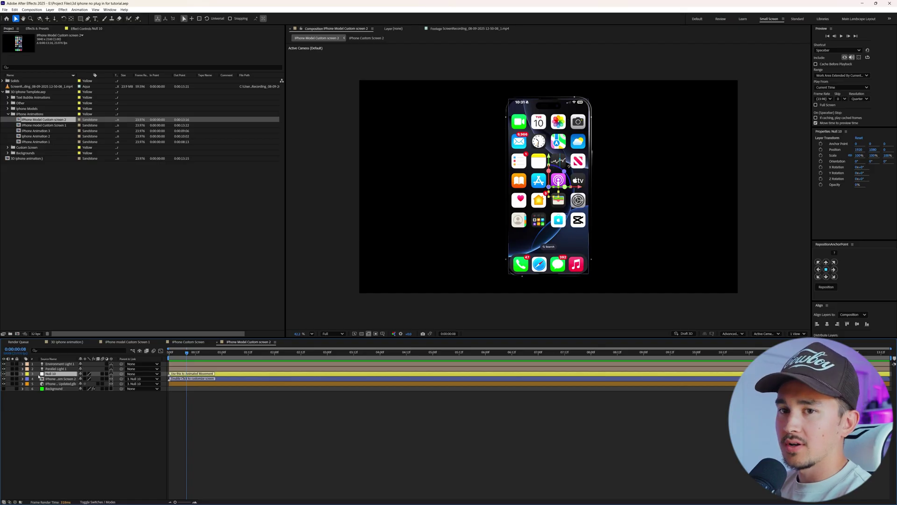
click(58, 364)
shift+click(60, 389)
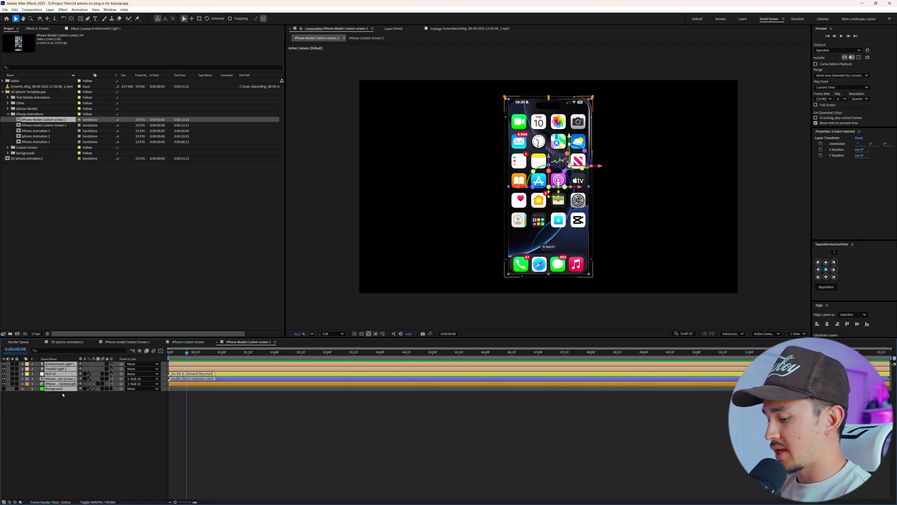
- Paste the home-screen phone layers into the 3D iPhone animation comp and label them Dark Green
click(67, 342)
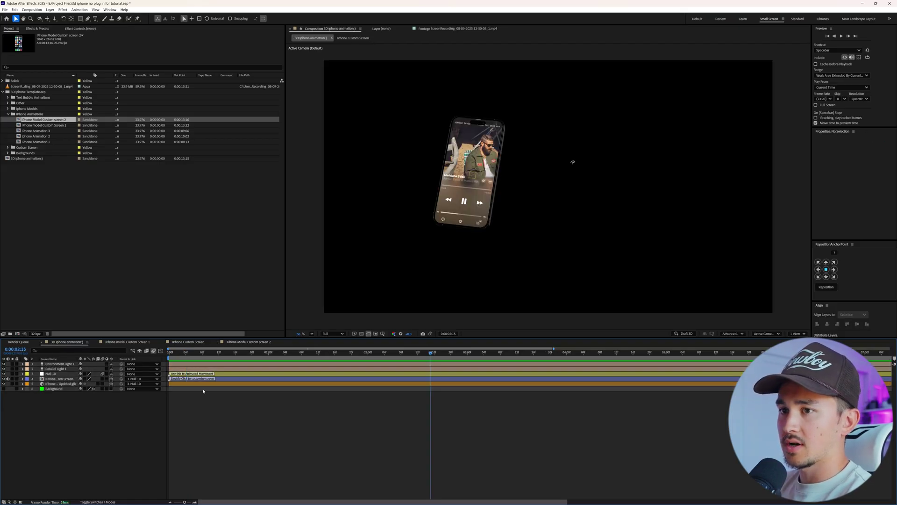
key(ctrl+v)
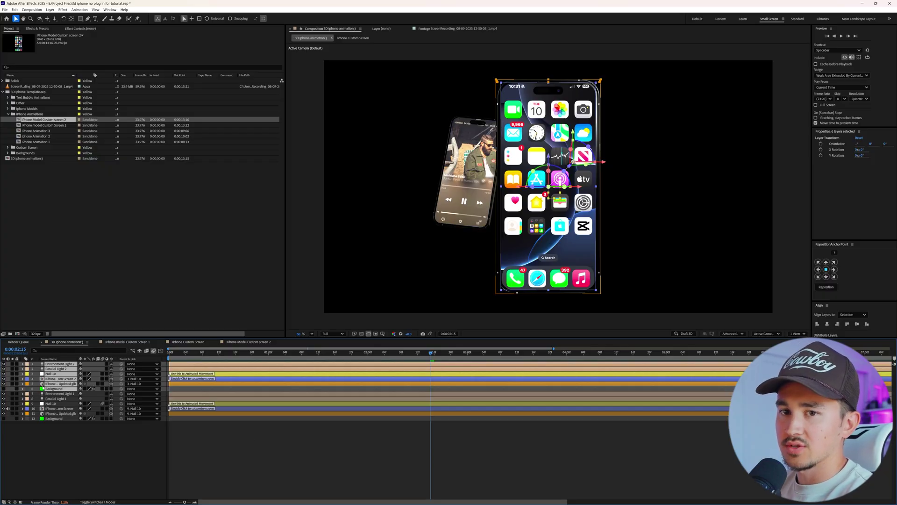
click(26, 381)
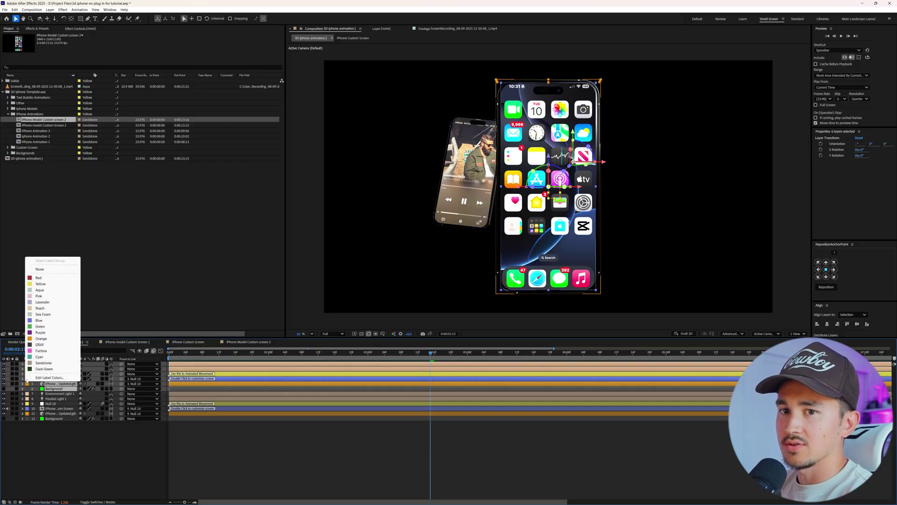
click(38, 369)
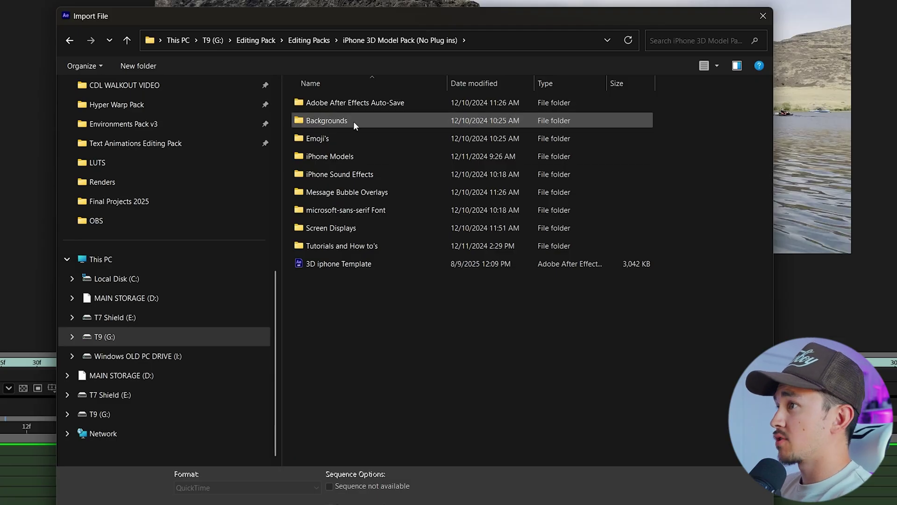
- Import iPhone Video Recording Interface.mov from the Screen Displays folder and preview it
double_click(333, 232)
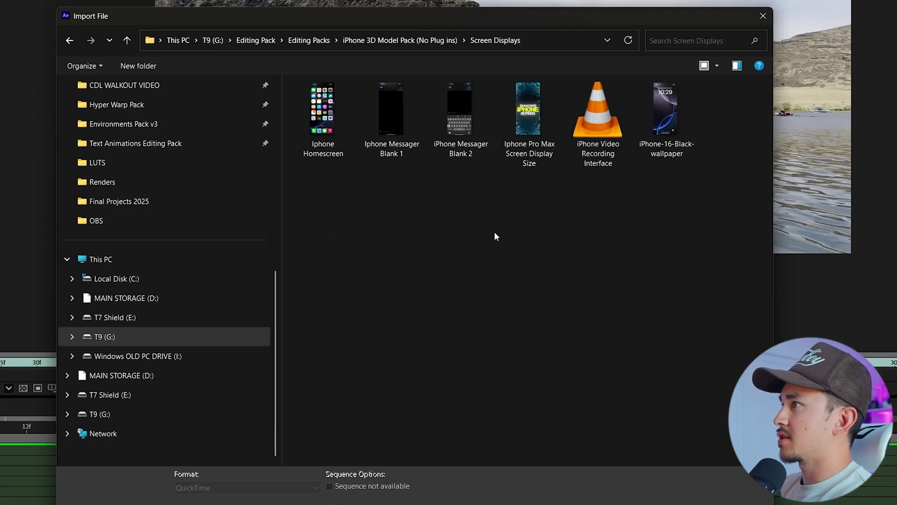
click(594, 124)
key(Return)
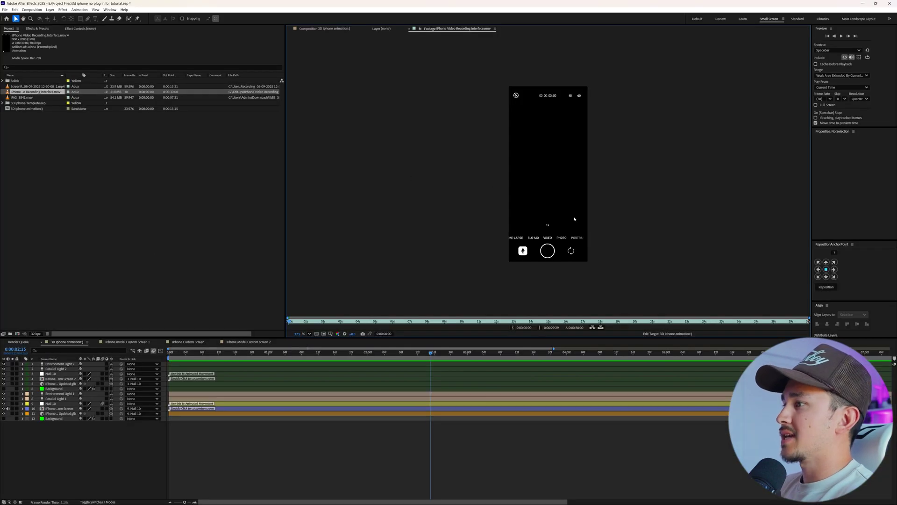
key(space)
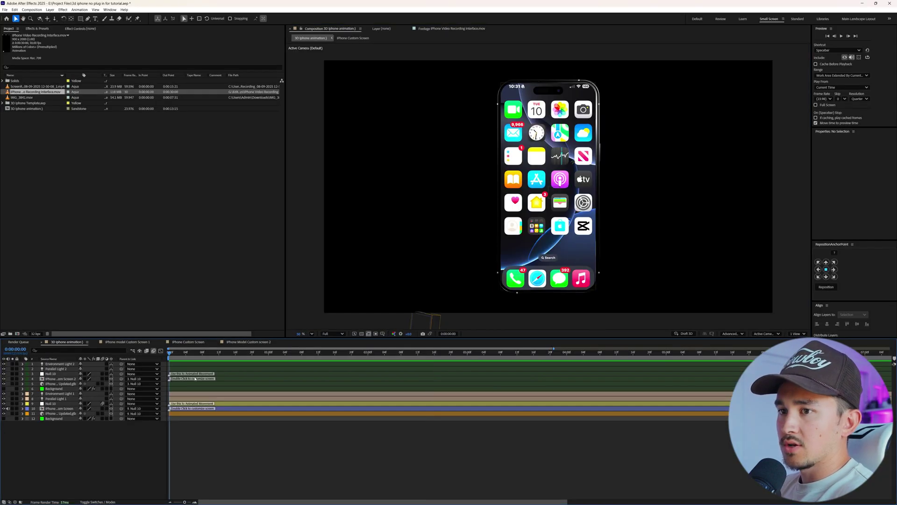
- Open the iPhone Custom Screen 2 comp and delete its static home-screen image layer
click(221, 380)
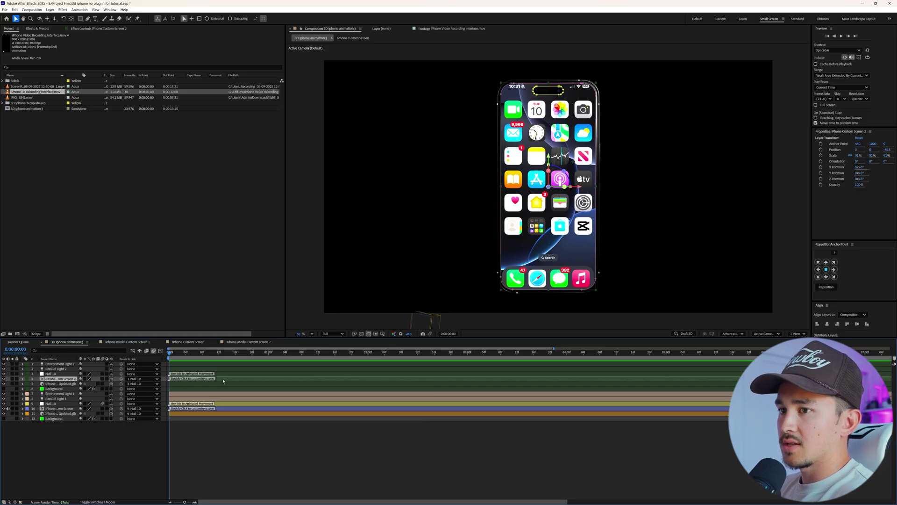
double_click(221, 380)
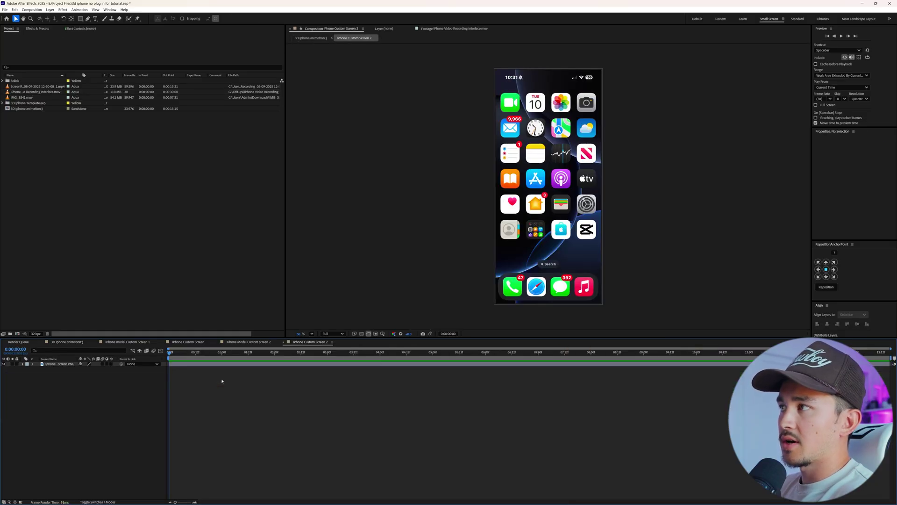
click(194, 364)
key(Delete)
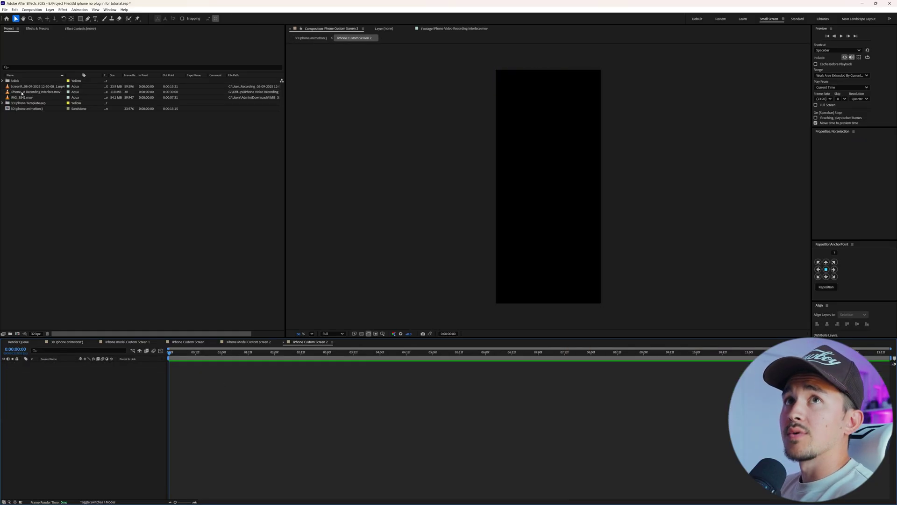
- Add iPhone Video Recording Interface.mov to the comp, check its transparency, and preview IMG_3841.mov
click(24, 92)
drag(20, 94, 182, 368)
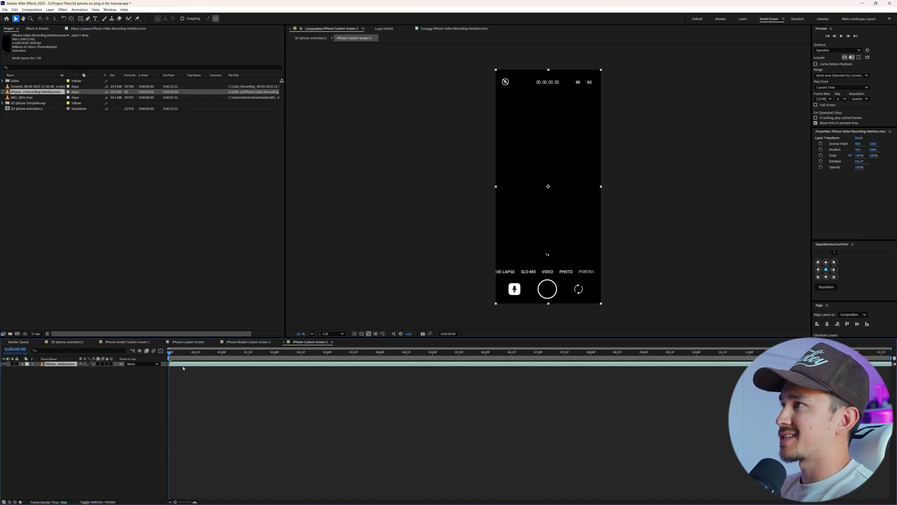
click(362, 334)
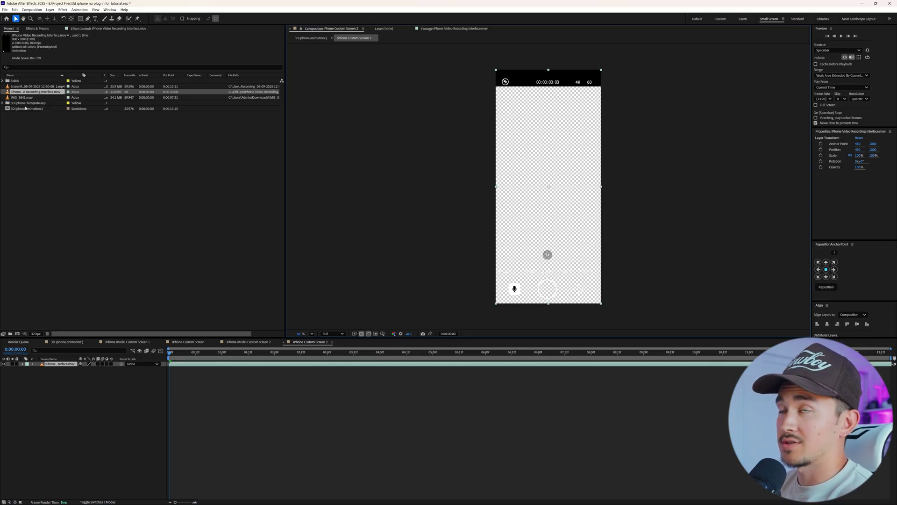
double_click(27, 98)
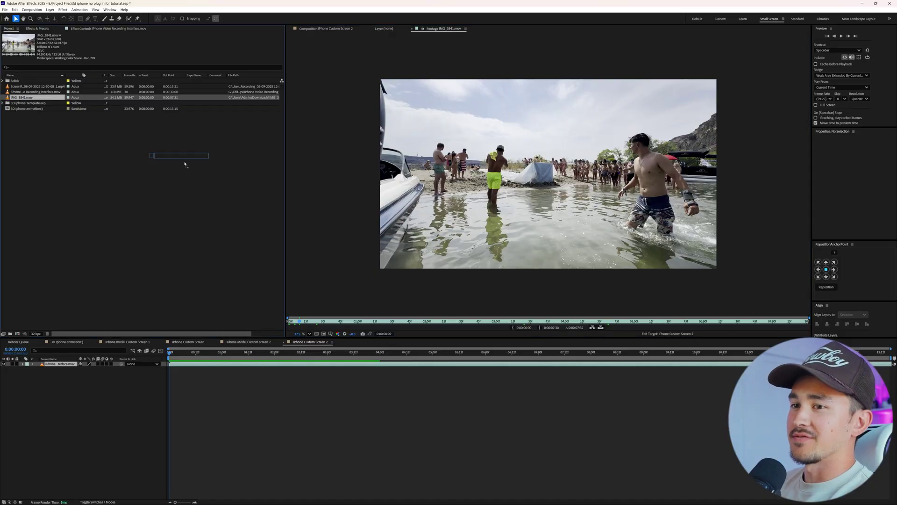
- Place IMG_3841.mov below the recording-interface layer and preview the result
drag(184, 164, 161, 381)
key(space)
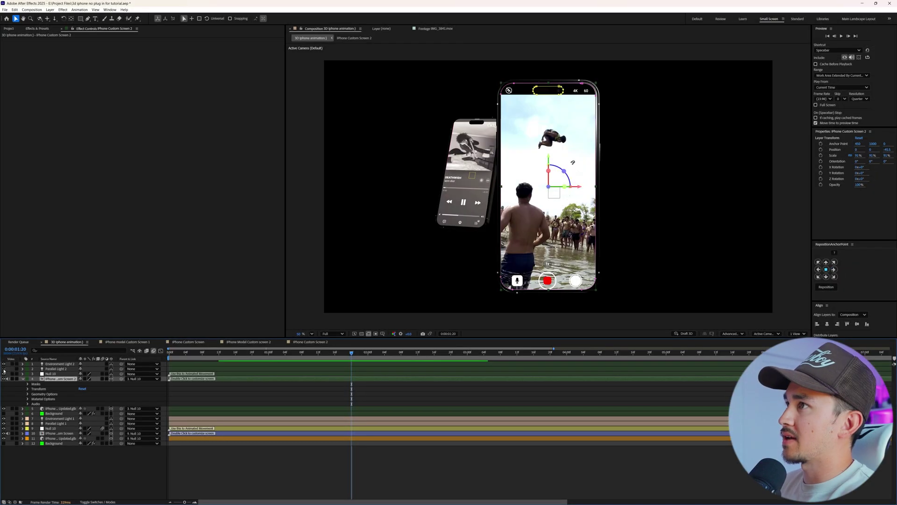
- Hide Parallel Light 2 and add starting Position and X/Y/Z Rotation keyframes to Null 10
click(3, 369)
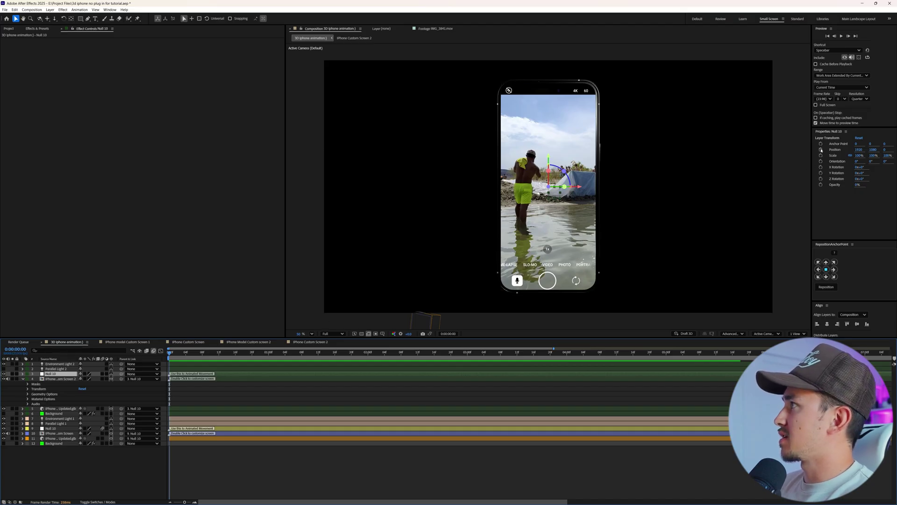
click(821, 149)
click(821, 166)
click(821, 173)
click(822, 178)
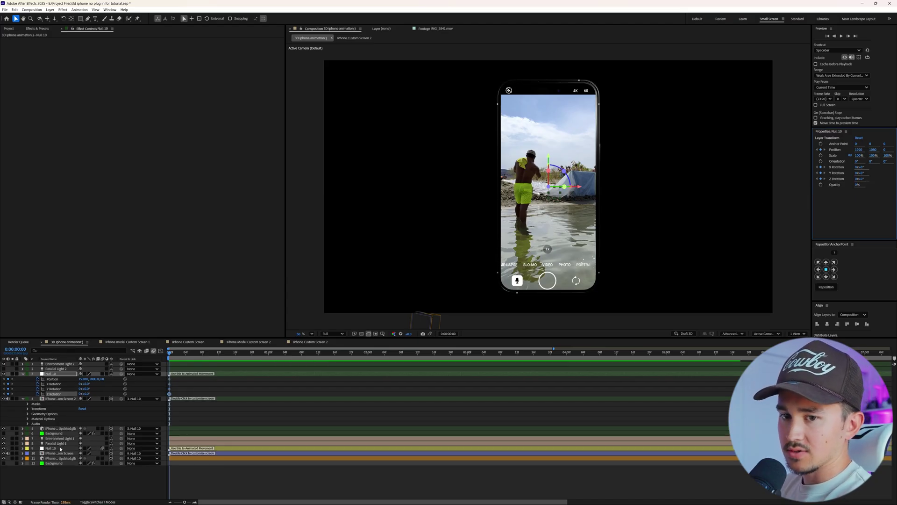
click(60, 449)
key(u)
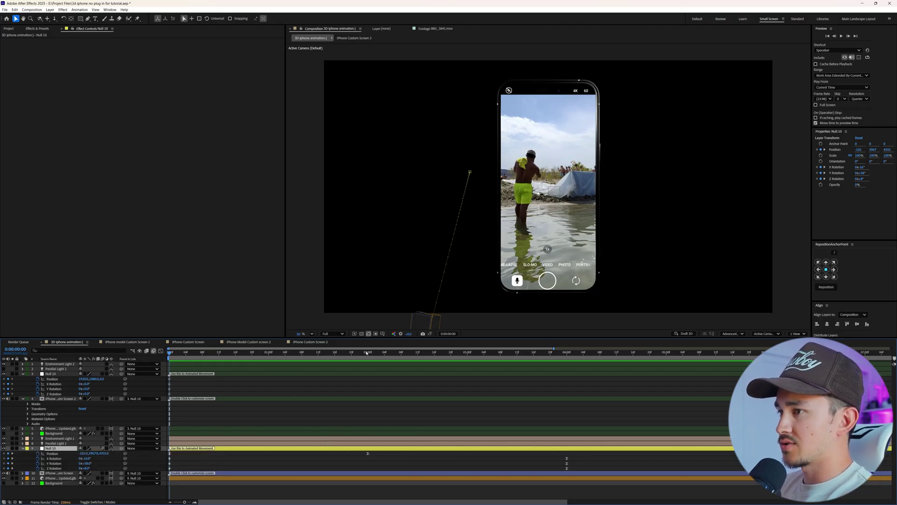
- At 2 seconds, move Null 10 to the right and closer to the camera
click(368, 353)
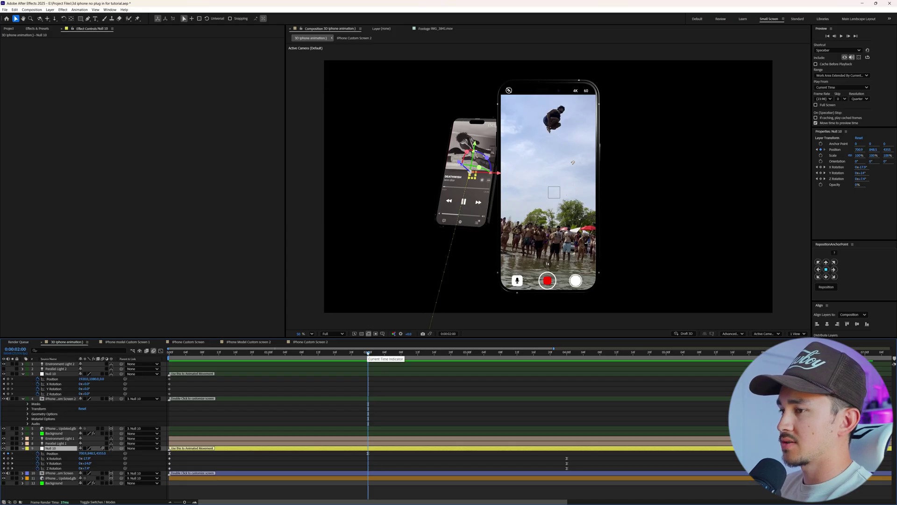
click(368, 373)
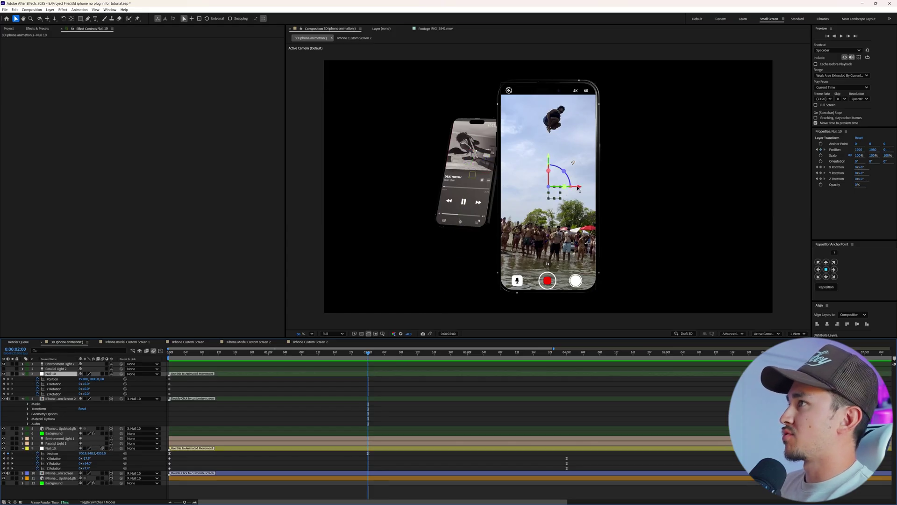
drag(578, 187, 654, 187)
drag(106, 379, 81, 381)
drag(32, 385, 54, 379)
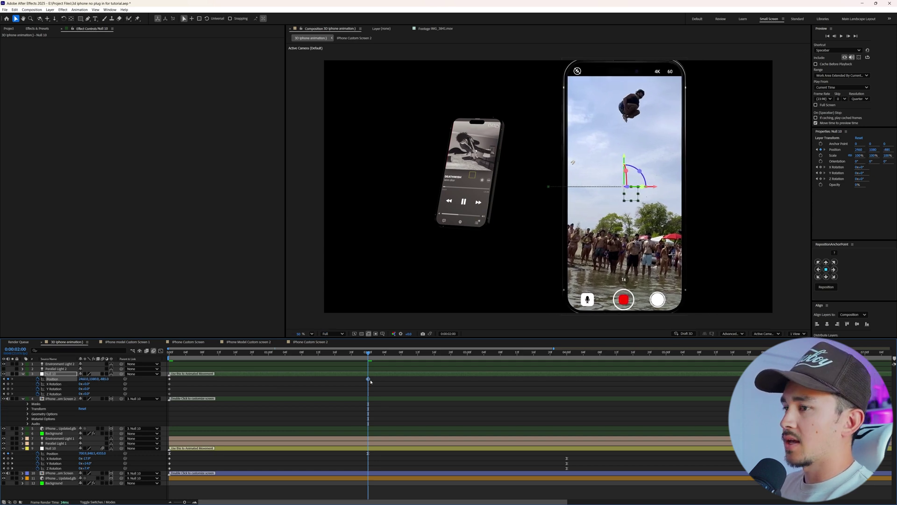
- At the first frame, position the phone far below the frame
drag(330, 354, 169, 355)
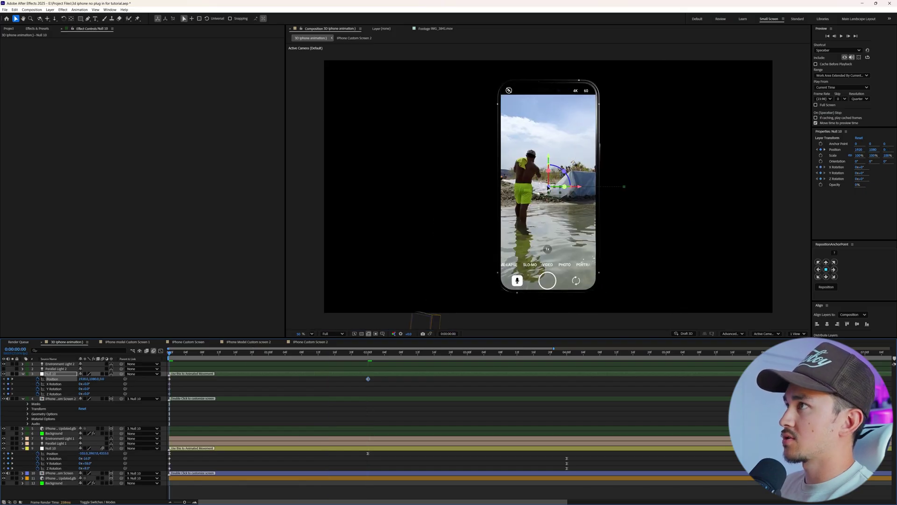
drag(549, 161, 550, 325)
scroll(565, 275, down, 1)
scroll(560, 275, down, 2)
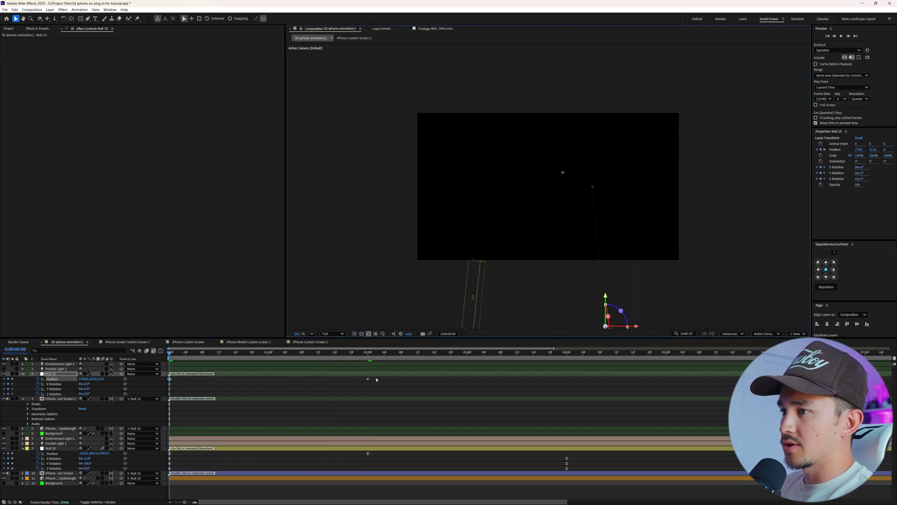
- Ease out the Position keyframes in the speed graph so the phone starts fast and settles
drag(376, 378, 151, 382)
click(157, 381)
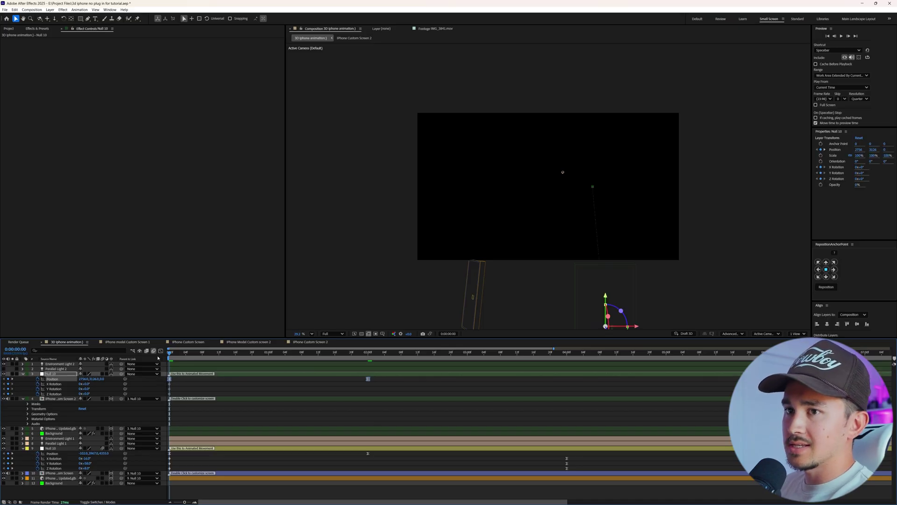
click(160, 351)
click(169, 482)
drag(203, 481, 170, 482)
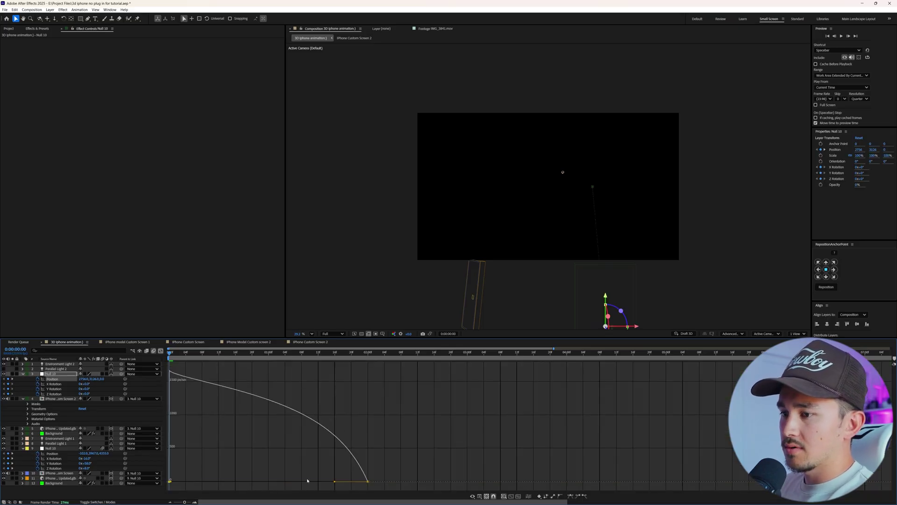
drag(335, 482, 261, 482)
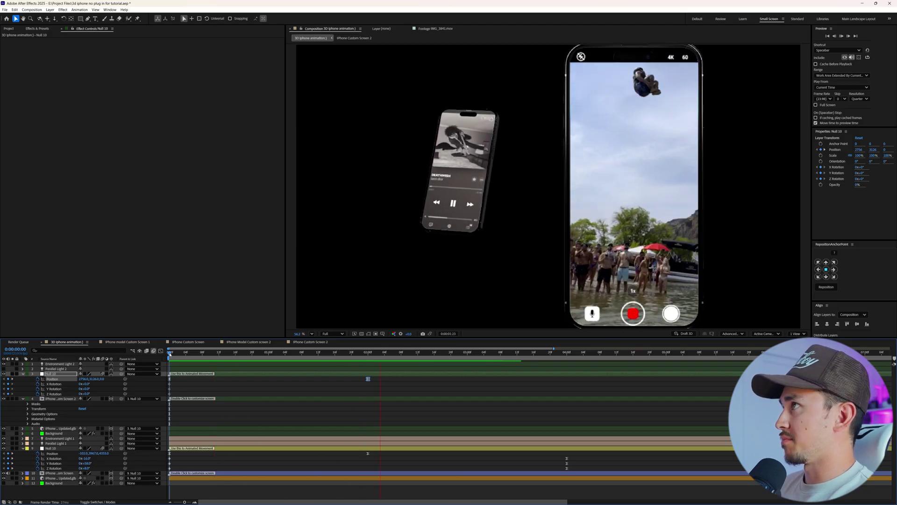
key(space)
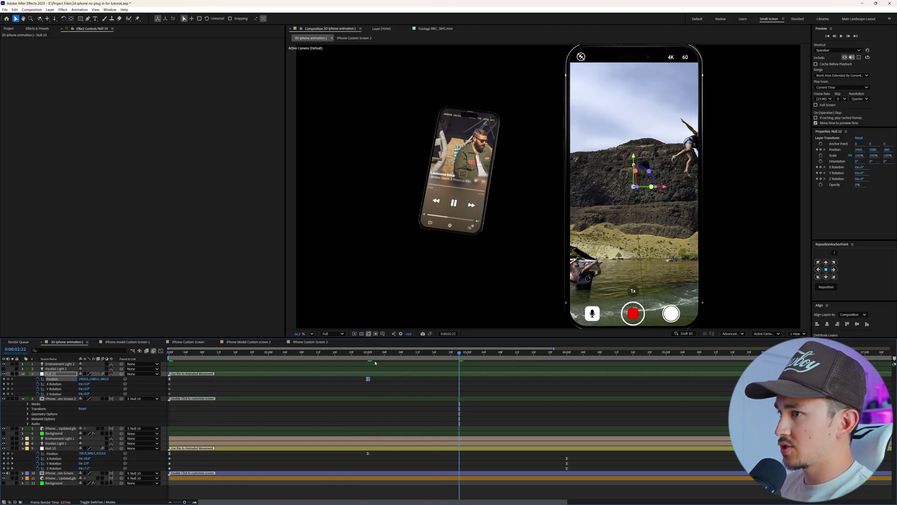
key(k)
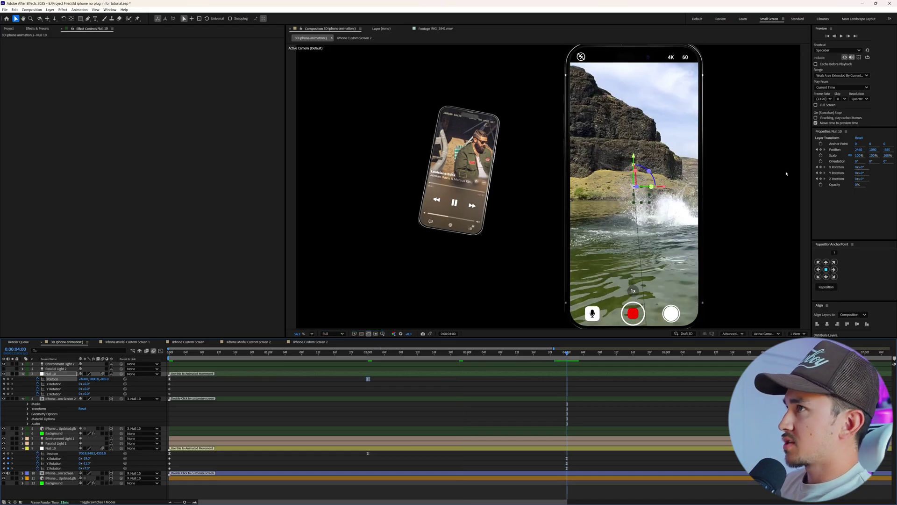
- At 4 seconds, set Null 10's X Rotation to -8° and Z Rotation to -5°
drag(859, 168, 861, 172)
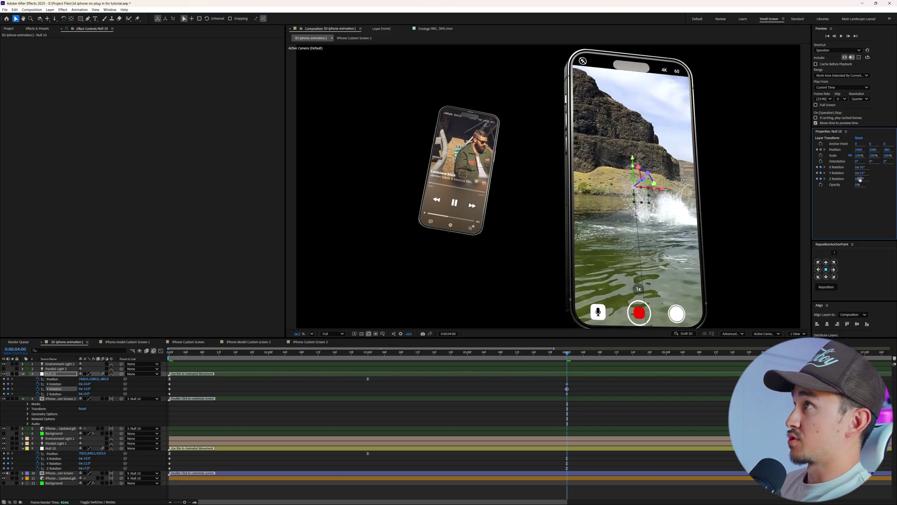
drag(861, 178, 857, 185)
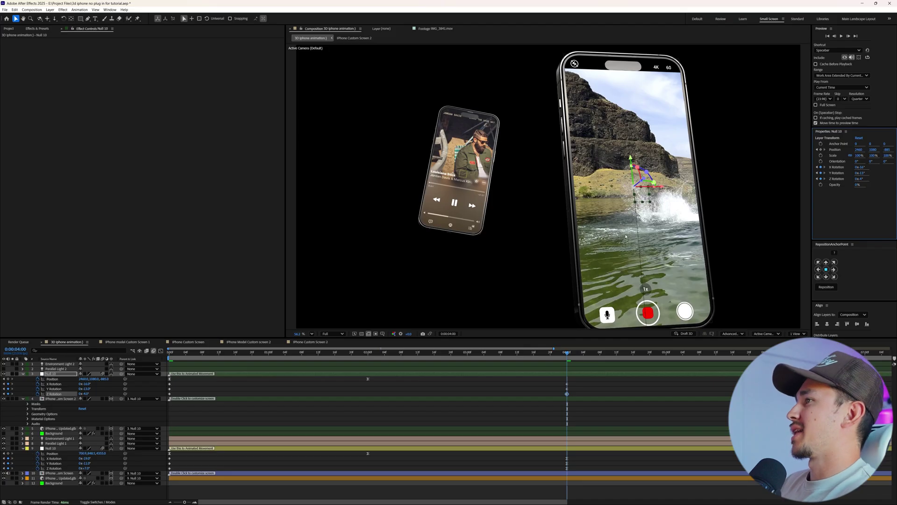
scroll(626, 237, down, 2)
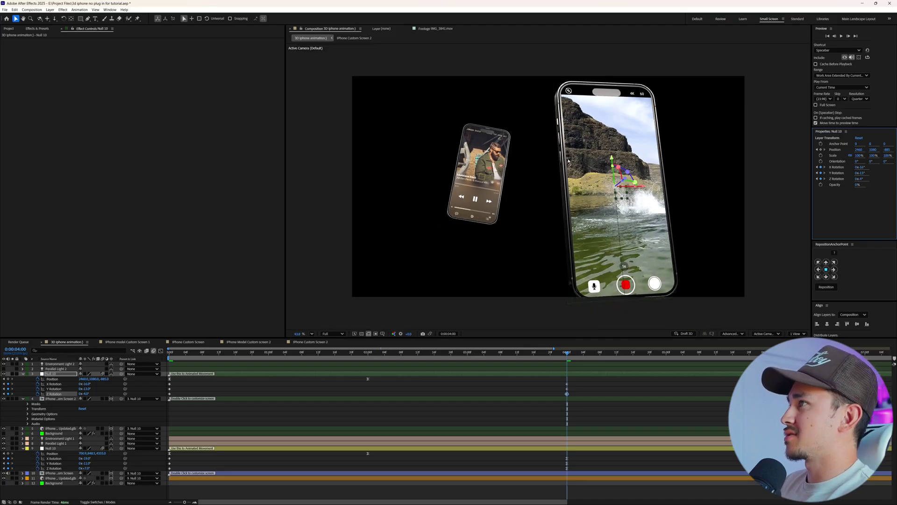
scroll(613, 216, up, 2)
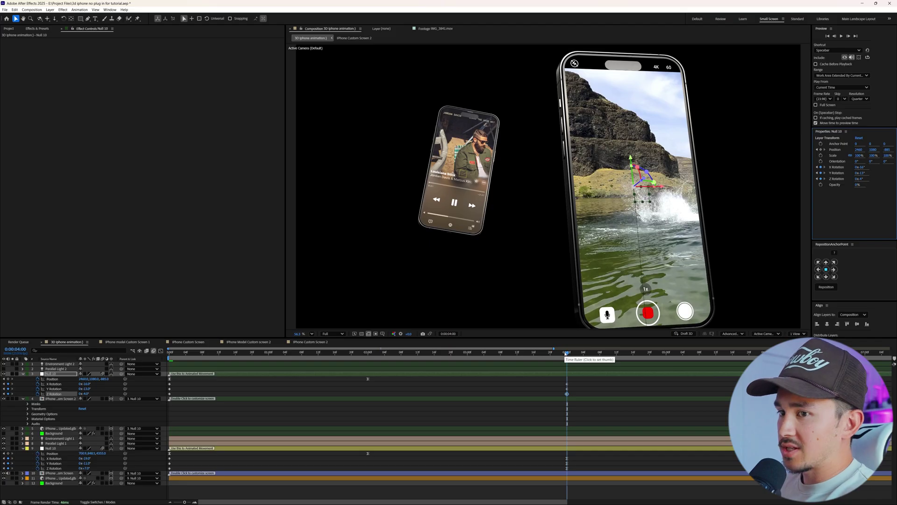
drag(561, 352, 163, 377)
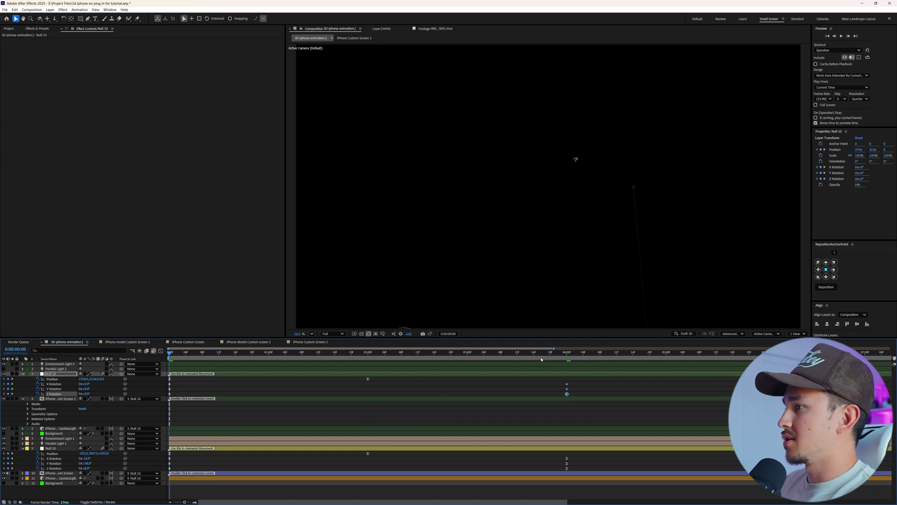
- At 0:00:03:09, set Y Rotation to about -53°, key Z Rotation, and select the rotation keys
drag(563, 354, 508, 346)
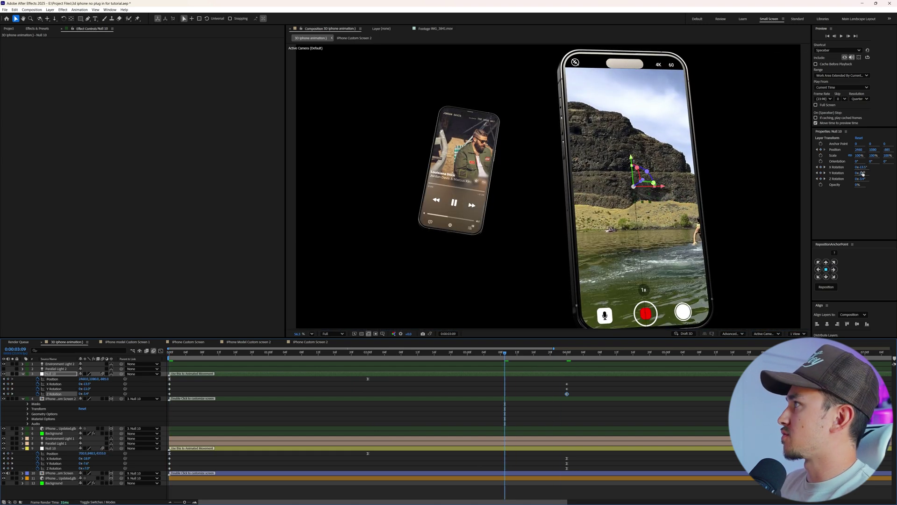
drag(862, 173, 855, 167)
click(821, 179)
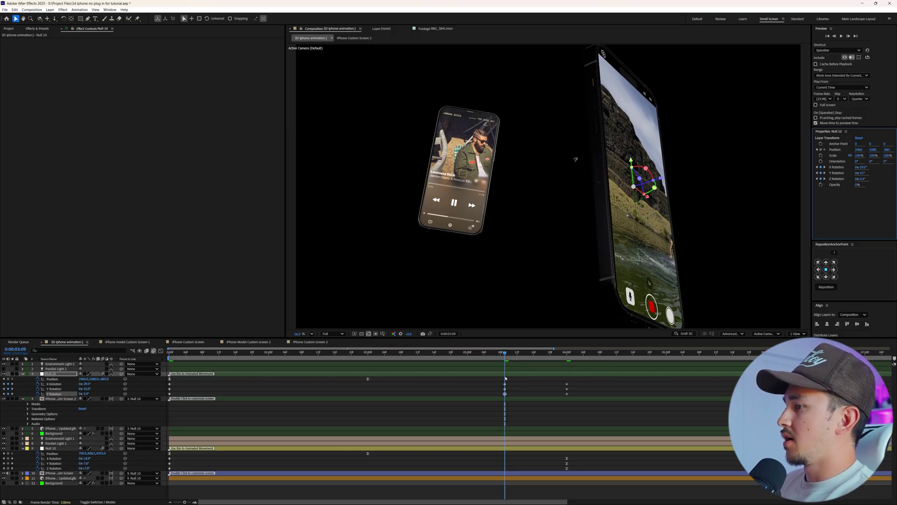
drag(514, 382, 173, 398)
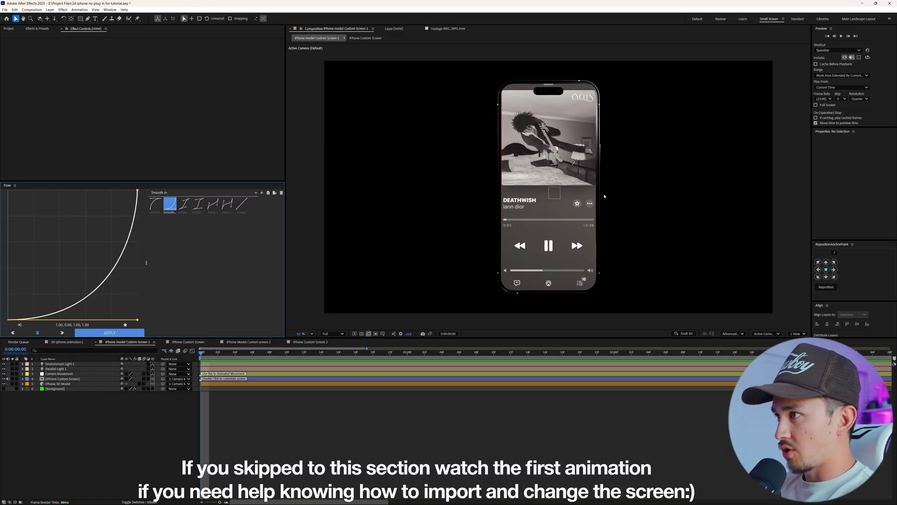
- Keyframe Camera Movement's Position and X/Y/Z Rotation at the start, pushing the phone far back and below frame
click(361, 333)
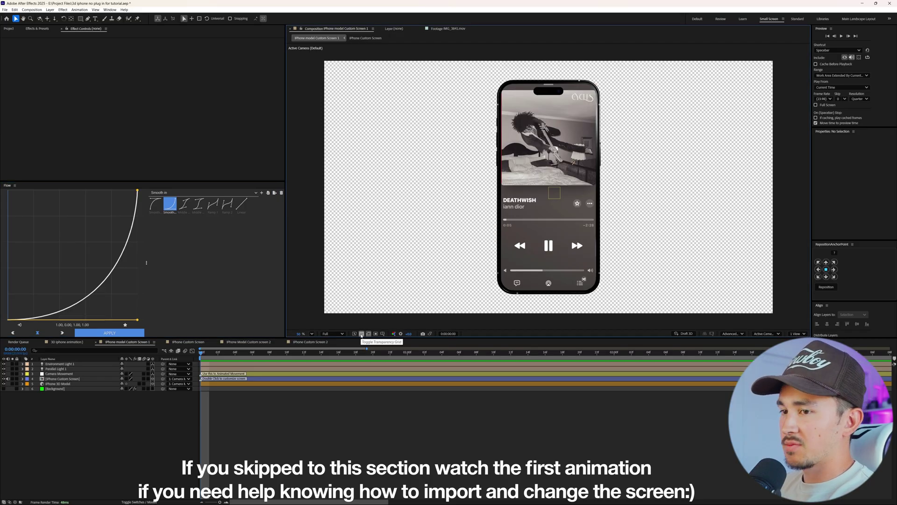
click(361, 334)
click(74, 373)
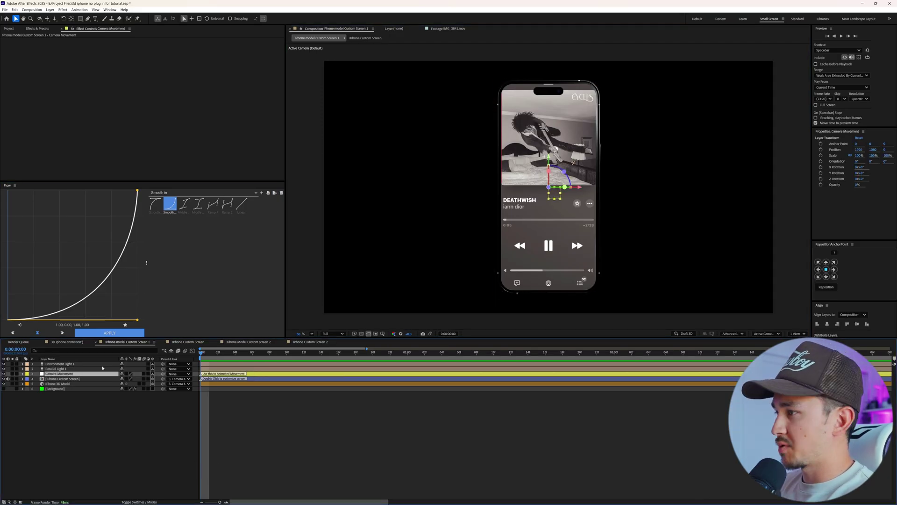
click(821, 149)
click(821, 167)
click(820, 173)
click(821, 179)
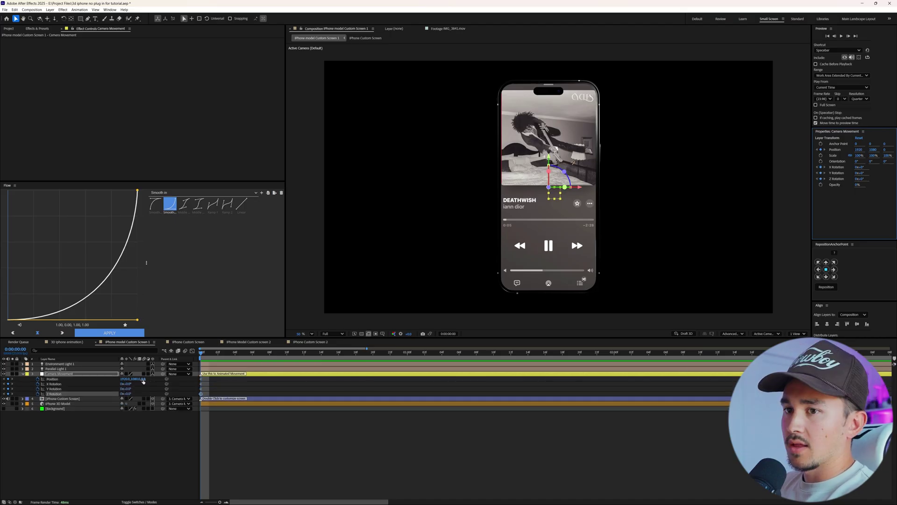
drag(143, 380, 179, 380)
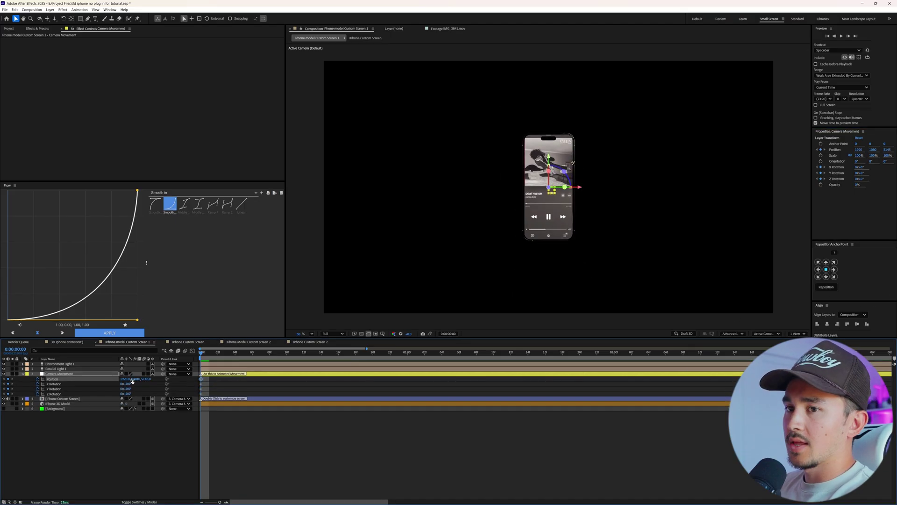
drag(135, 379, 368, 352)
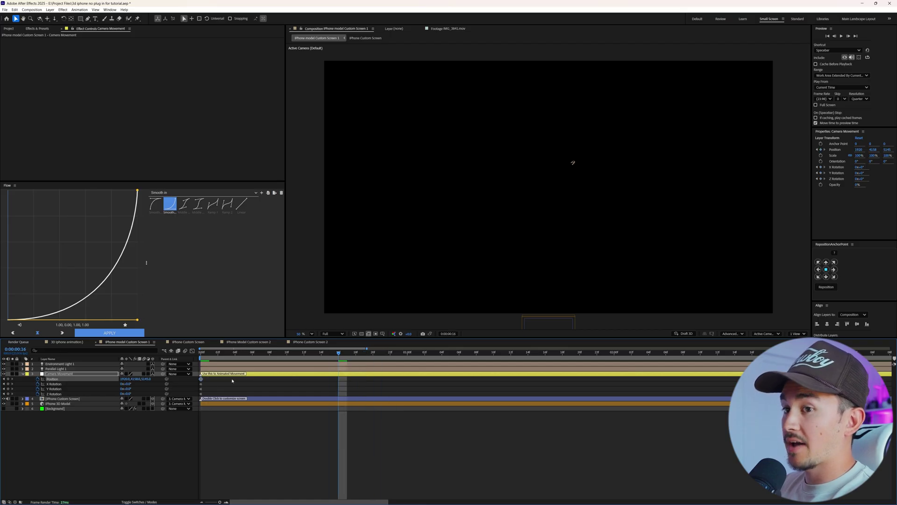
- Raise the phone to frame centre at frame 16 and keyframe a closer Z position around 1:10
drag(136, 379, 103, 379)
drag(550, 302, 549, 157)
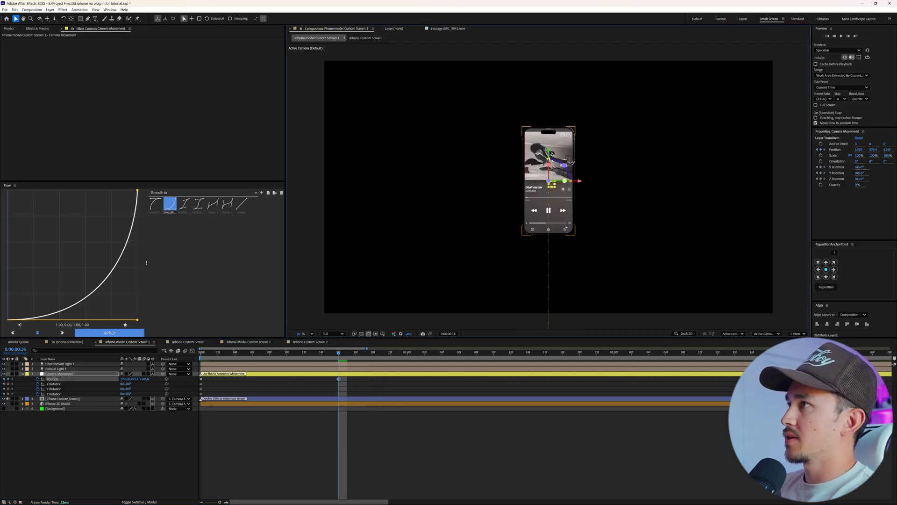
drag(338, 353, 539, 351)
drag(147, 379, 83, 442)
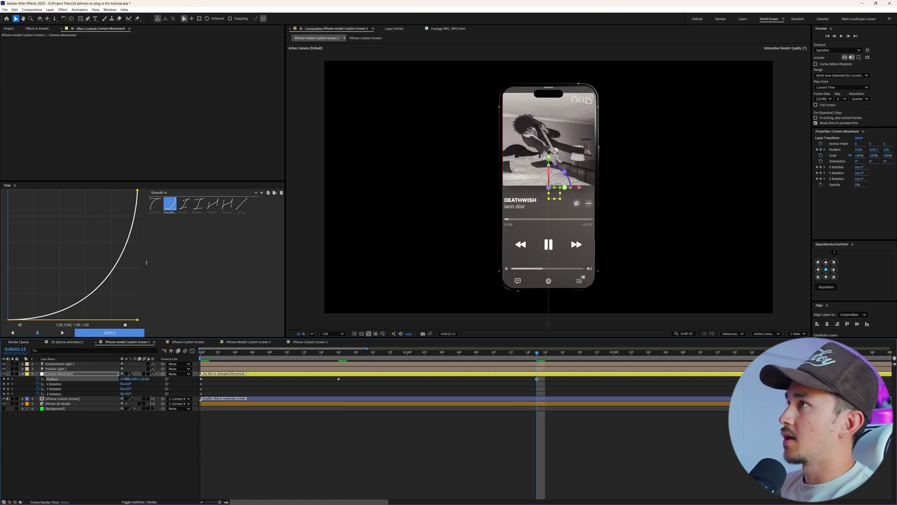
drag(145, 379, 74, 381)
drag(233, 353, 196, 357)
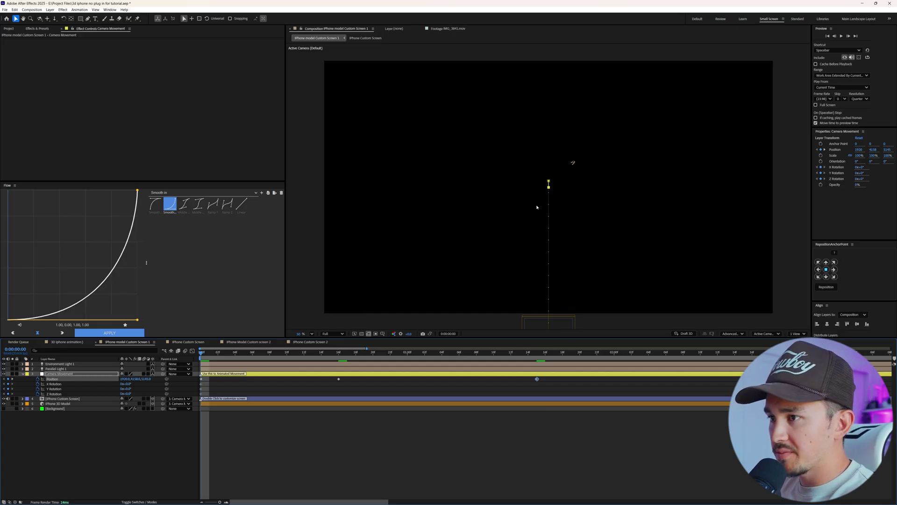
drag(209, 355, 271, 354)
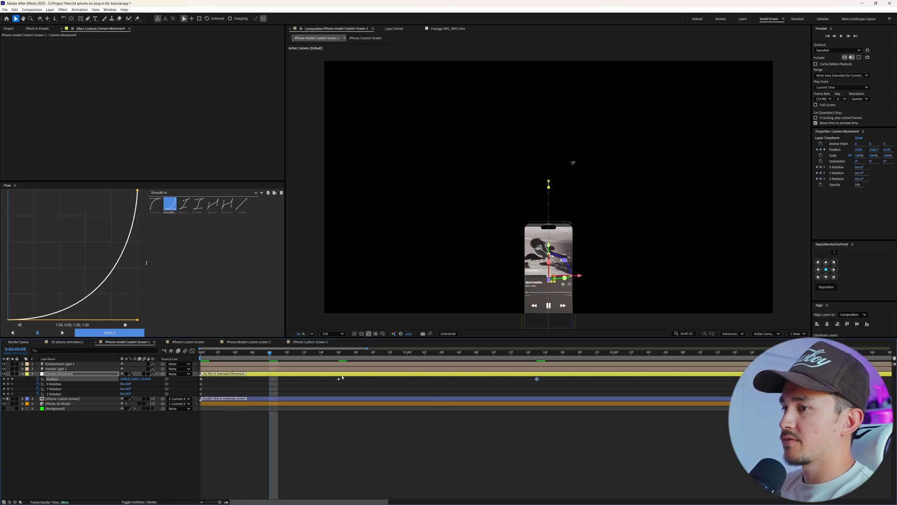
- Select the first two Position keyframes, choose Middle Zoom 2 easing, and preview from the start
drag(347, 381, 204, 376)
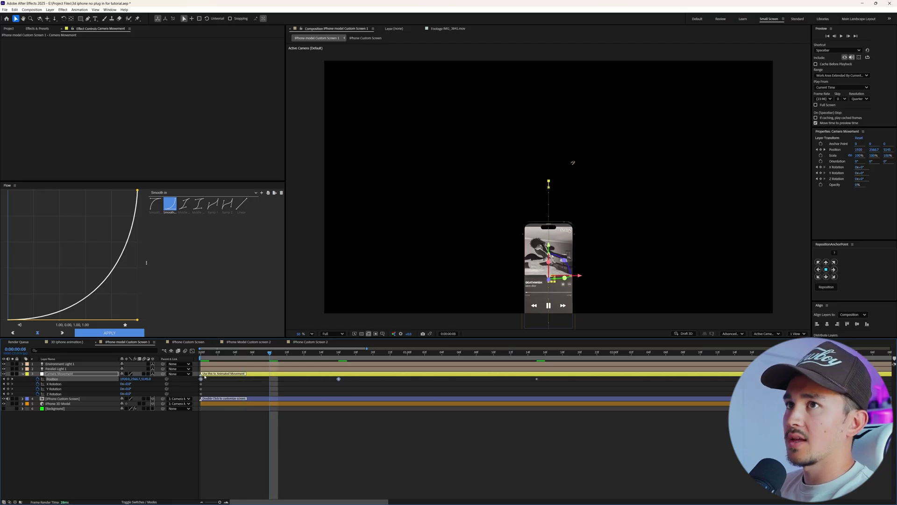
click(199, 204)
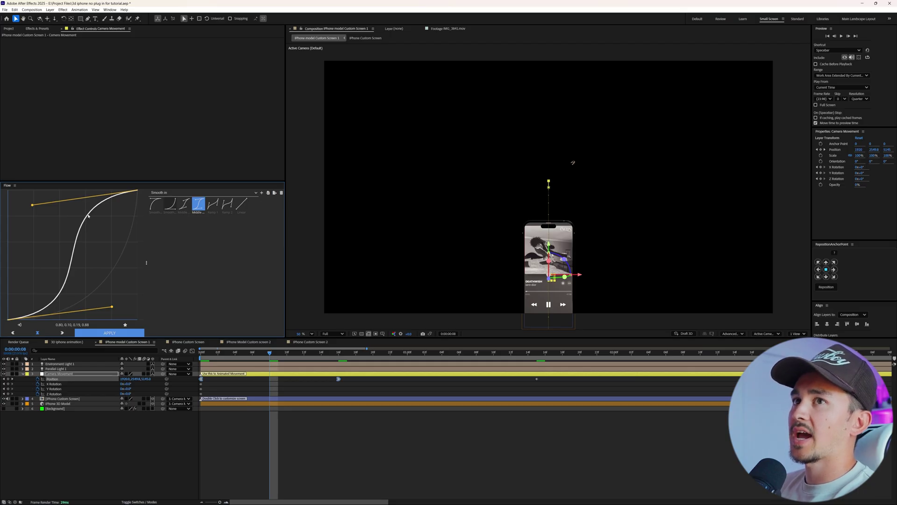
key(Home)
key(space)
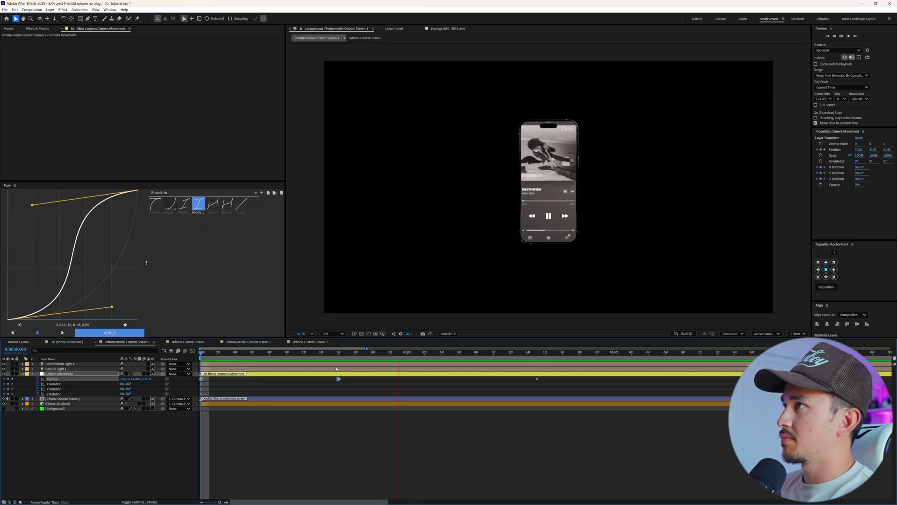
- Apply the S-curve easing to the Position keyframes and preview from the start
key(space)
drag(550, 377, 327, 378)
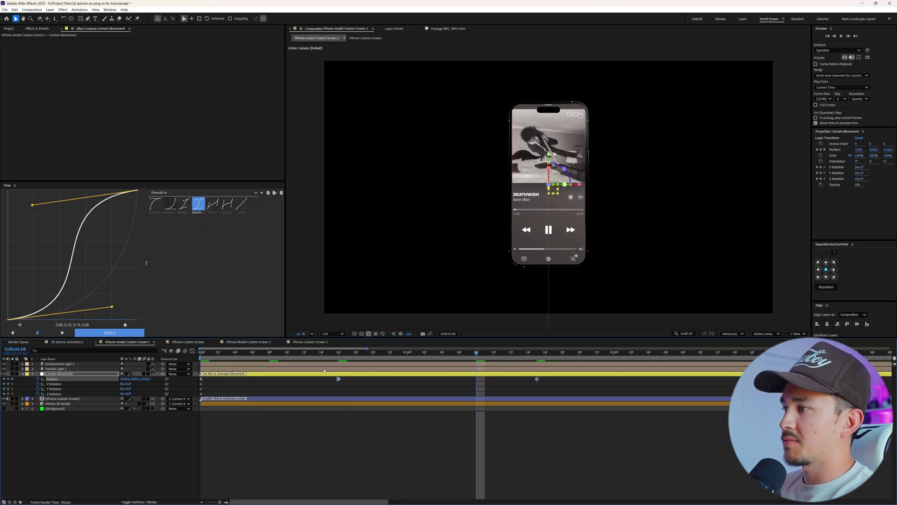
click(102, 332)
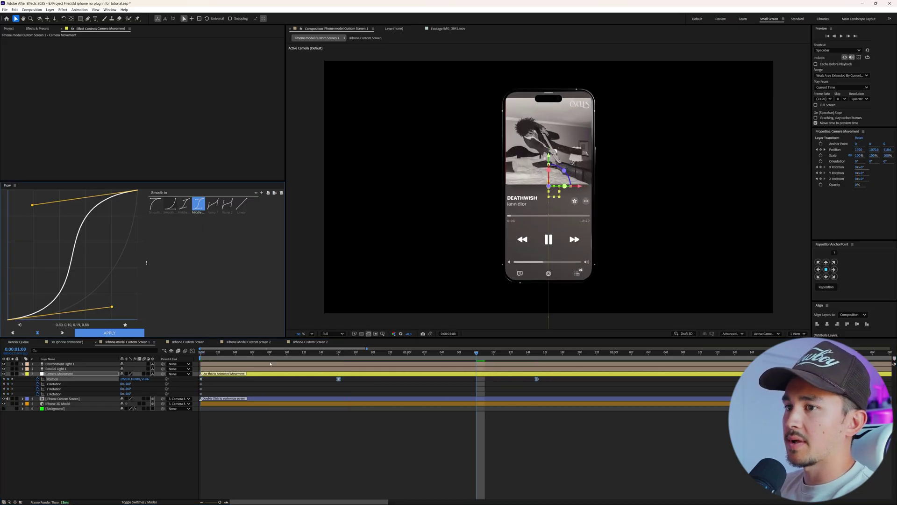
key(Home)
key(space)
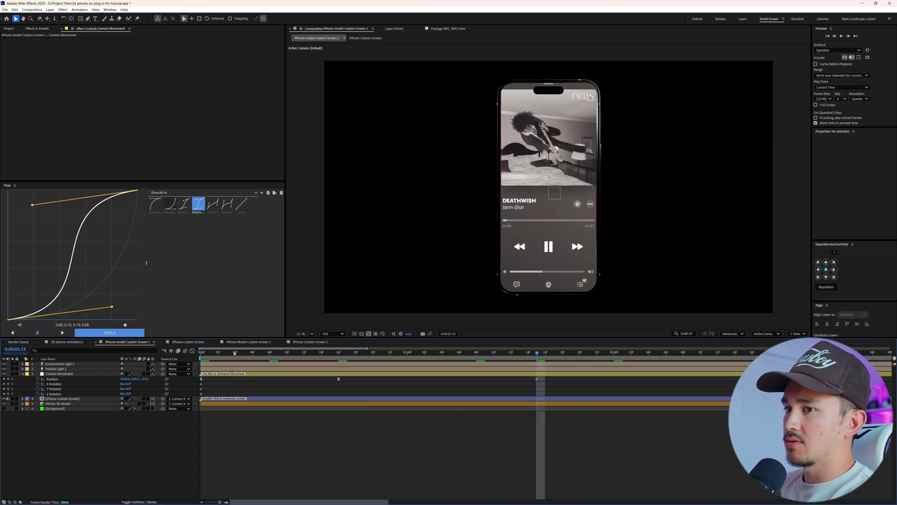
- Keyframe Y Rotation from 285° to 0° at frame 16, ease the keys, and preview the spin
drag(234, 353, 306, 354)
drag(197, 382, 206, 397)
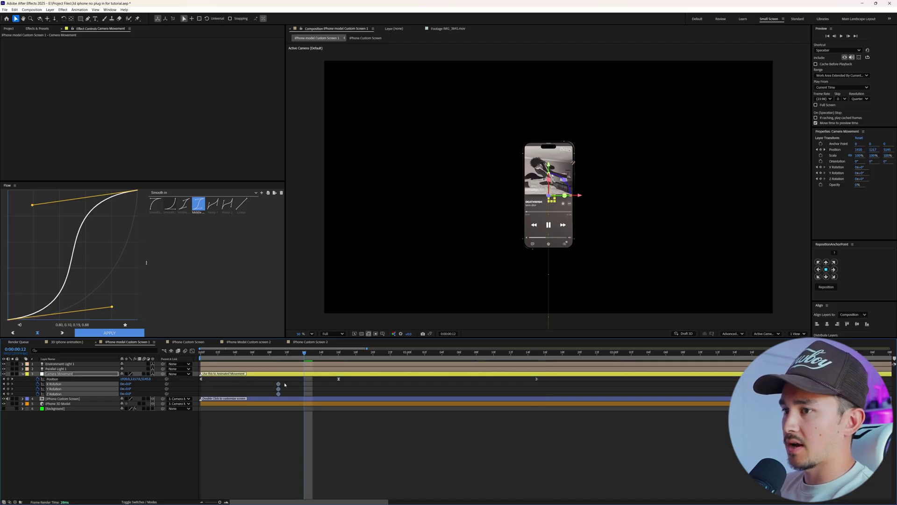
drag(128, 388, 310, 398)
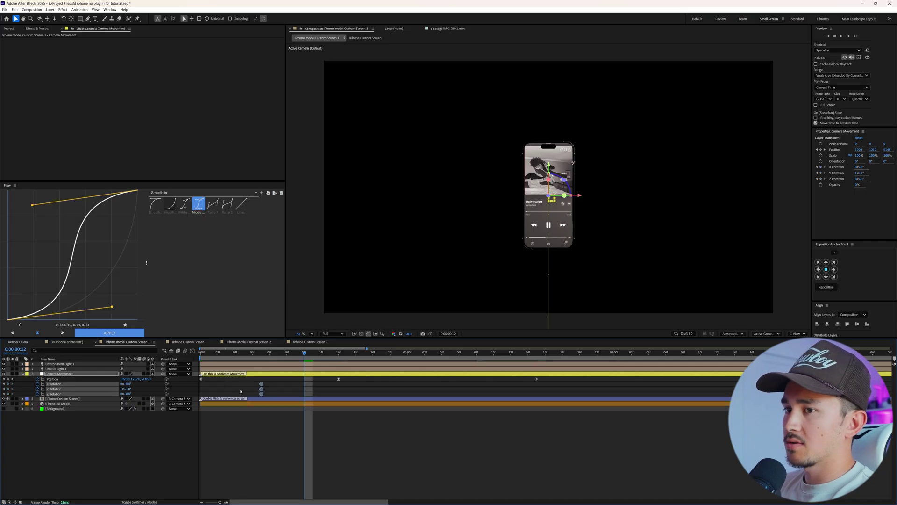
key(Page_Down)
key(Page_Down)
key(Page_Down)
key(Page_Down)
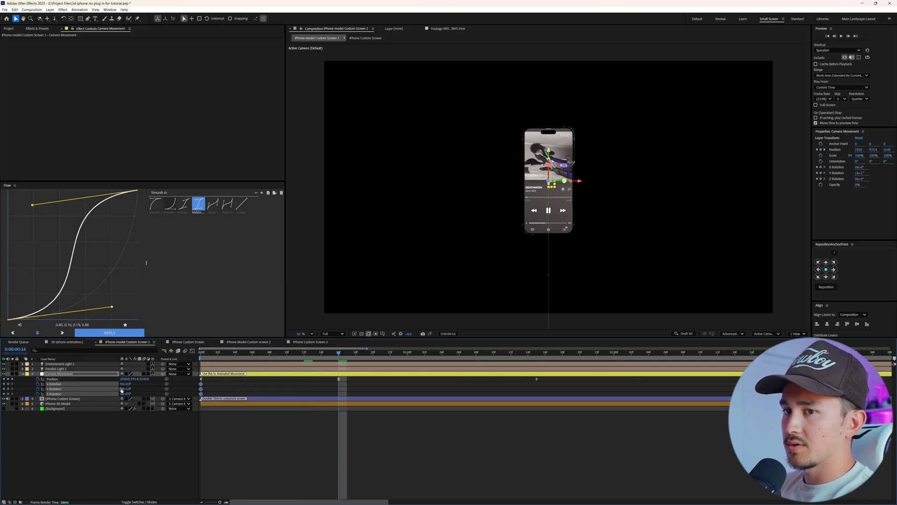
drag(125, 390, 131, 390)
drag(217, 352, 390, 352)
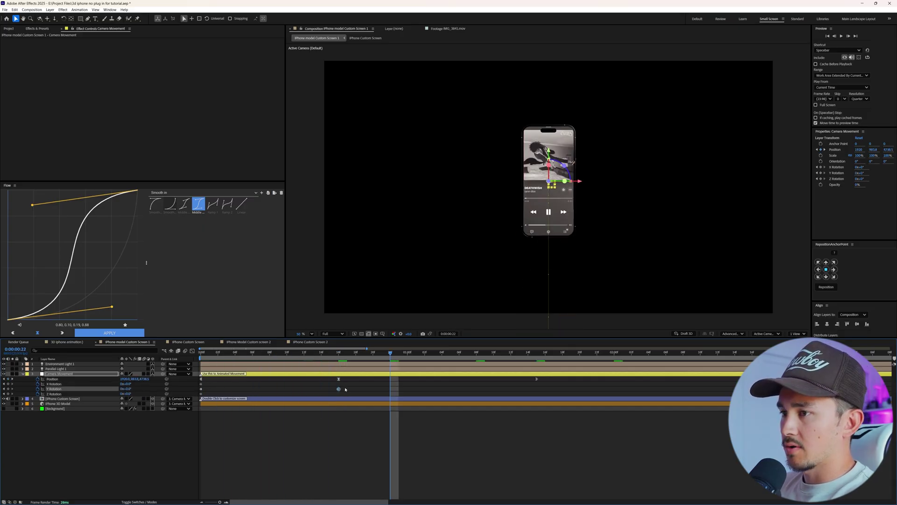
click(104, 333)
click(201, 353)
key(space)
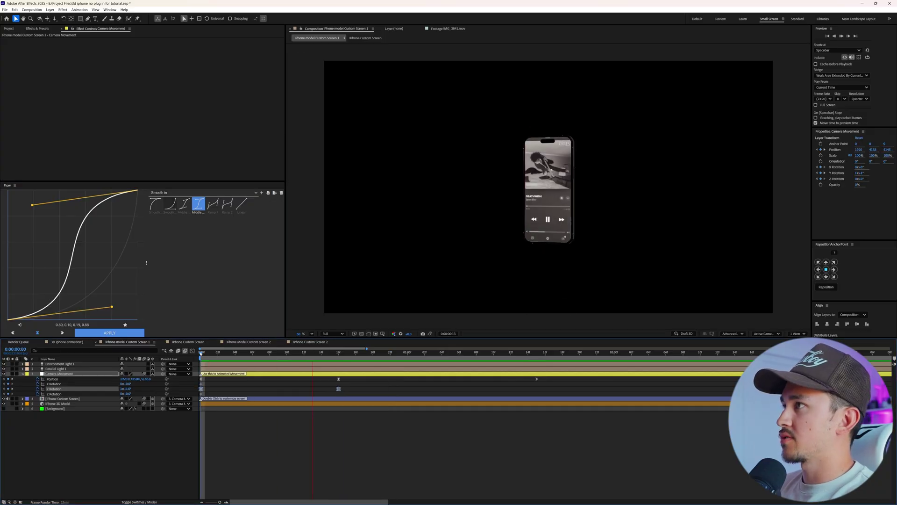
- Move the later Y Rotation keyframe further right so the spin finishes later, then scrub to check
key(space)
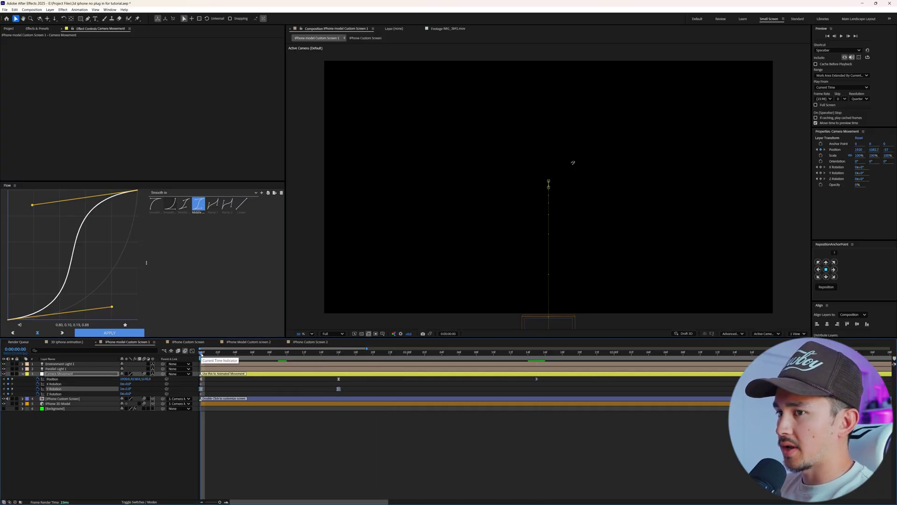
click(240, 392)
click(339, 389)
drag(340, 391, 538, 390)
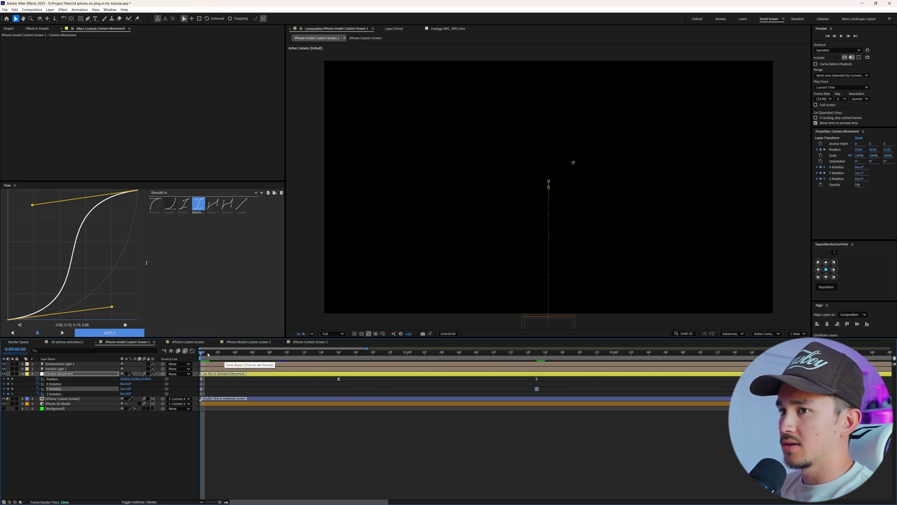
drag(209, 354, 535, 353)
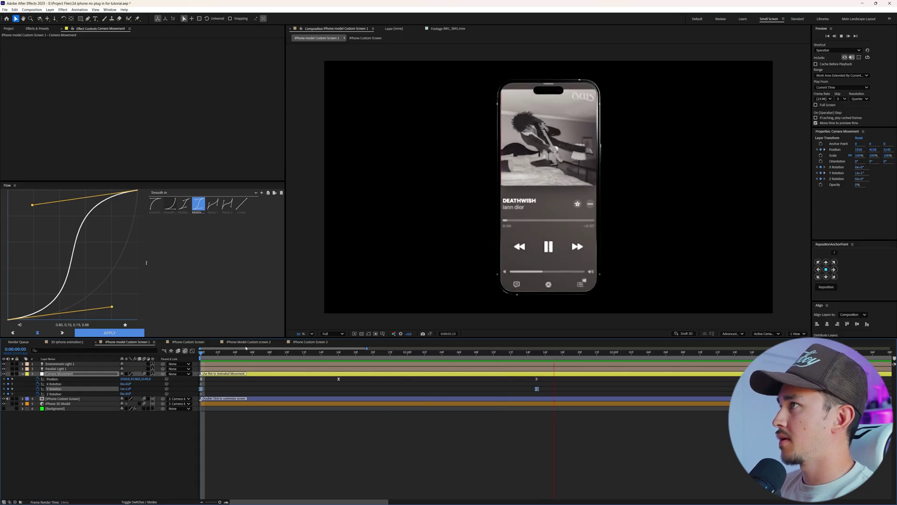
click(537, 353)
- At 0:00:02:14 set Position Z to -1251 and X Rotation to -22°, then S-curve-ease the last keyframes
drag(651, 355, 735, 353)
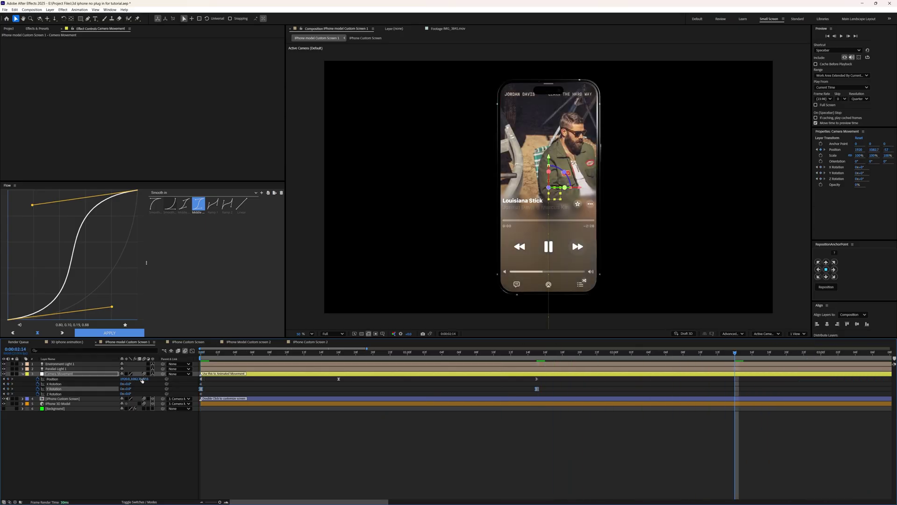
drag(124, 381, 0, 381)
mouse_move(128, 383)
mouse_down()
mouse_move(116, 388)
mouse_move(131, 394)
mouse_move(137, 379)
mouse_up()
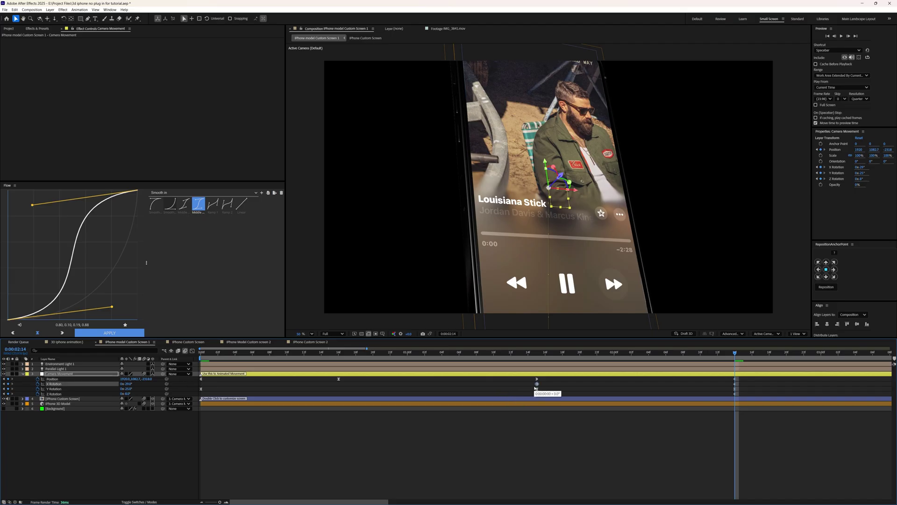
drag(755, 377, 530, 395)
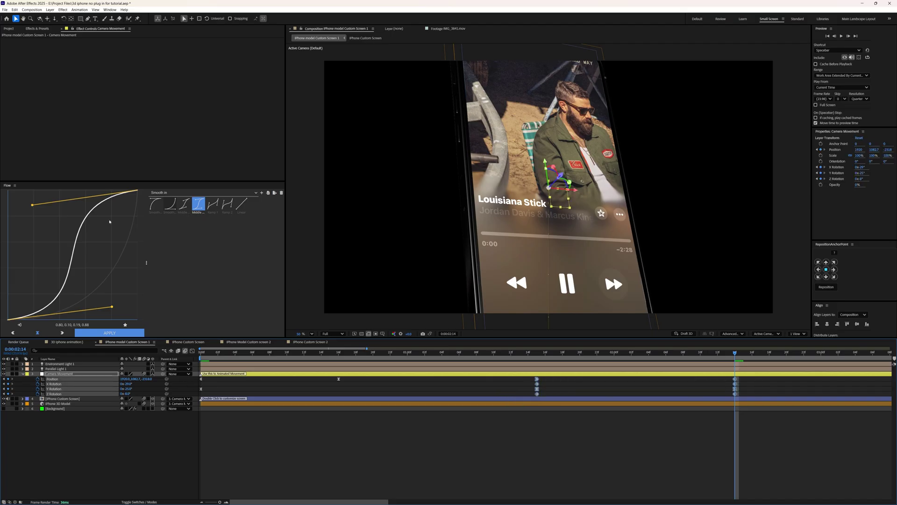
click(115, 334)
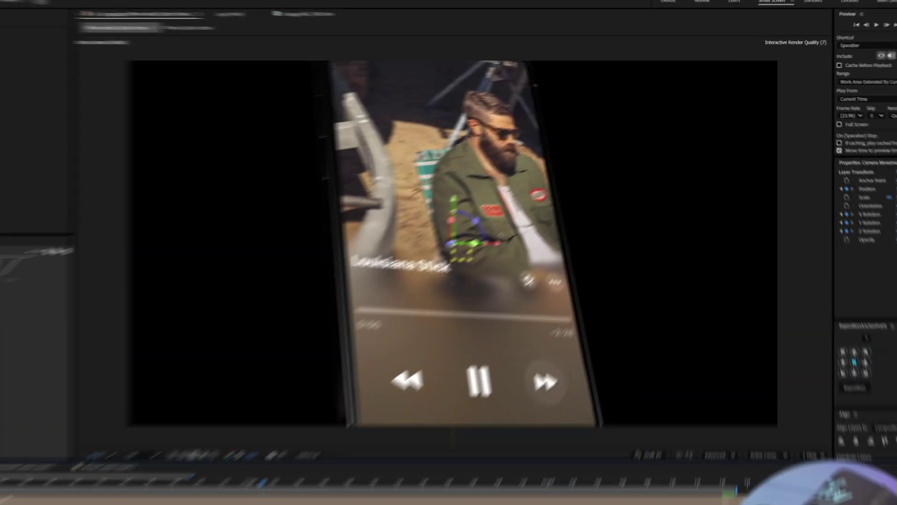
key(Home)
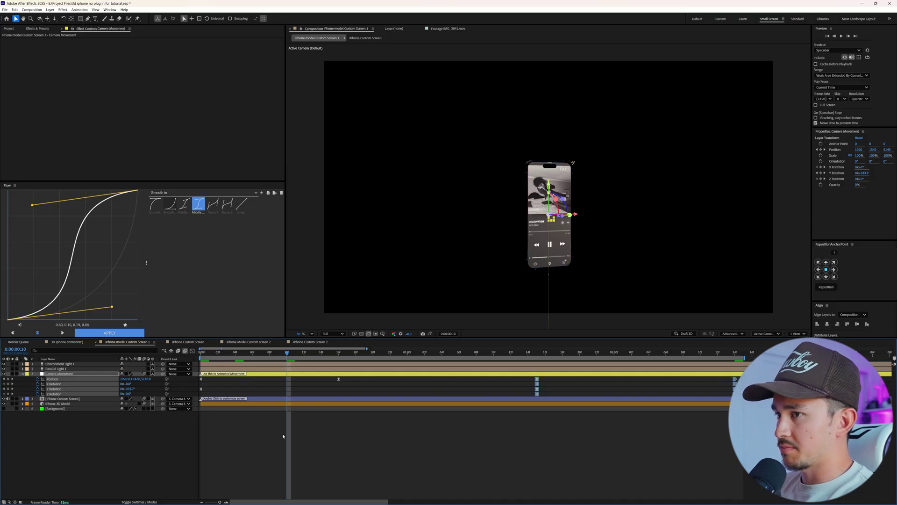
- Add a top adjustment layer with CC Force Motion Blur and preview the blurred swoop from the start
key(ctrl+alt+y)
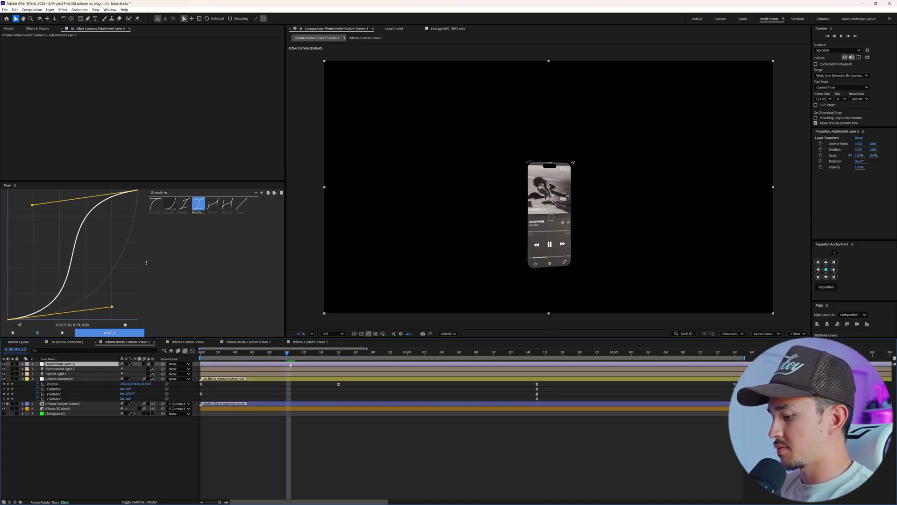
key(ctrl+space)
text(force motion)
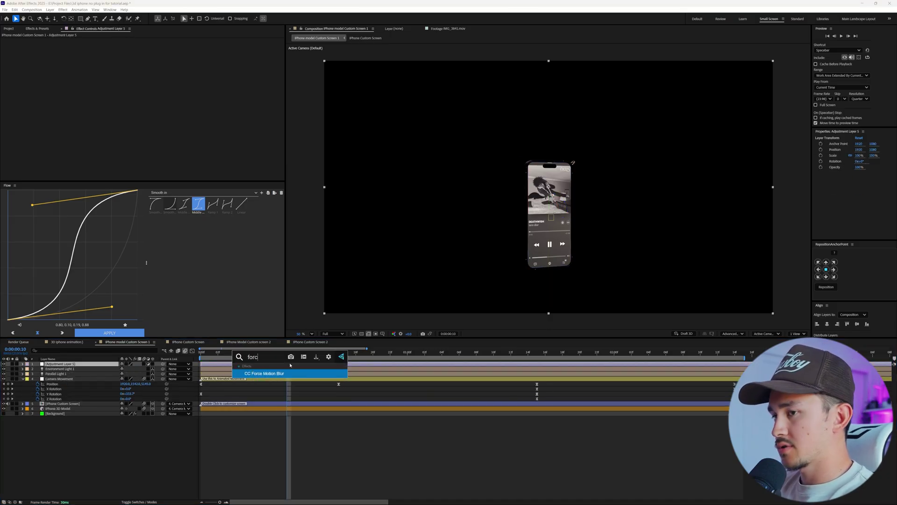
key(Return)
click(201, 354)
key(space)
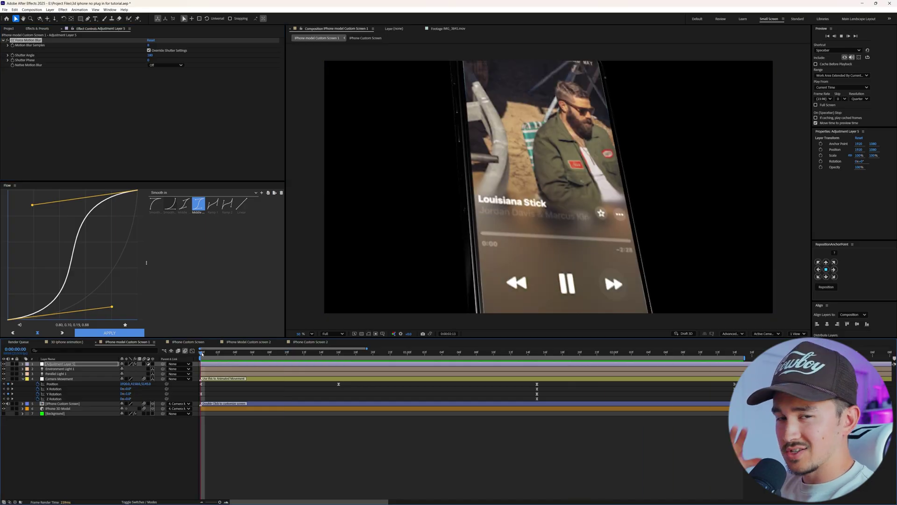